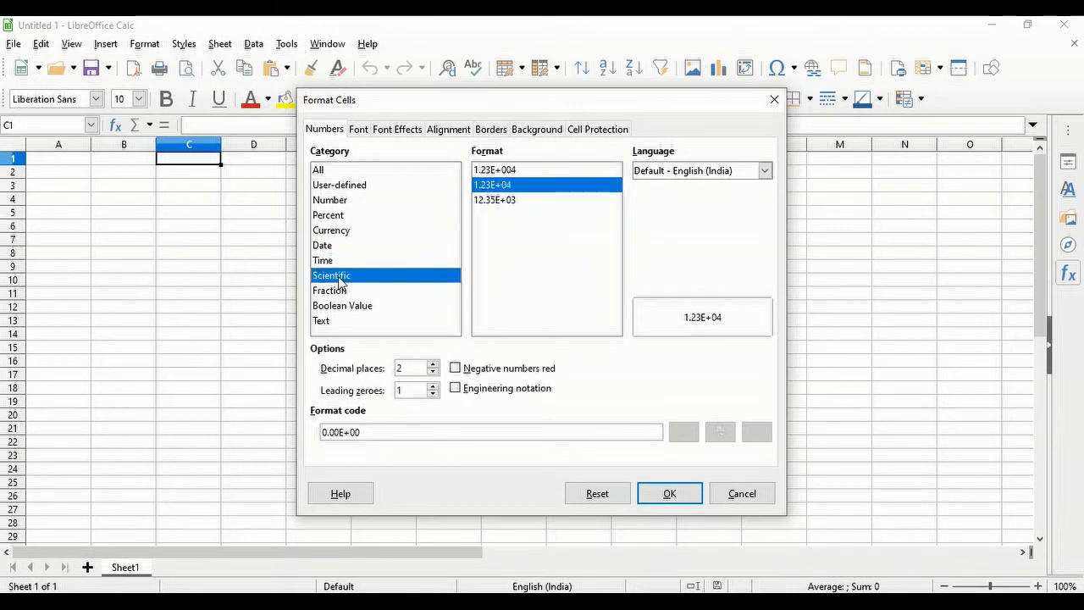
- Preview the Fraction, Boolean Value, Text, All, Percent and Number format categories, ending on Number
click(341, 290)
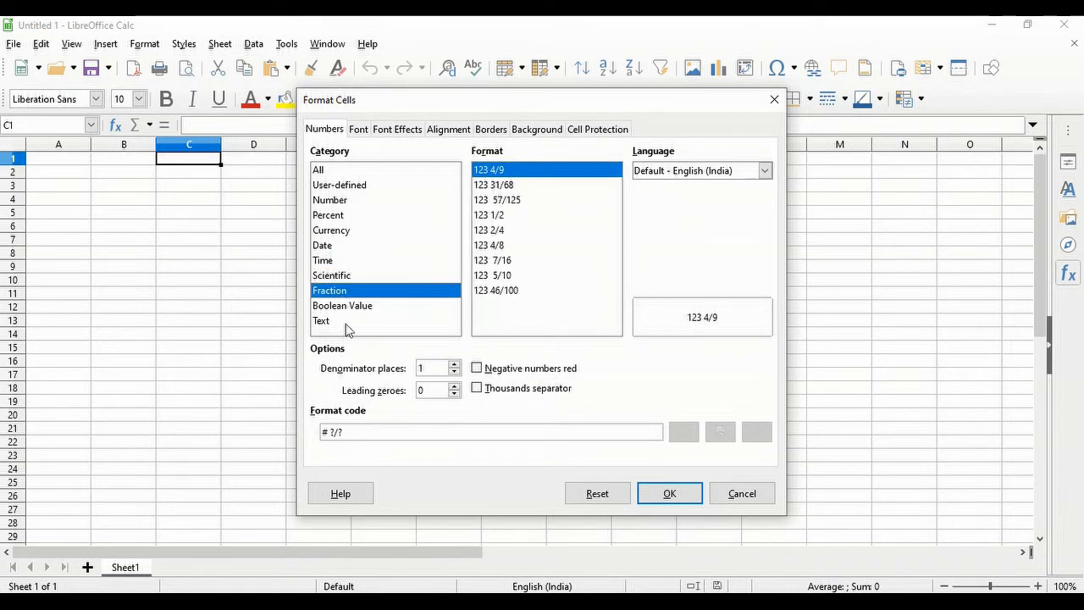
click(354, 309)
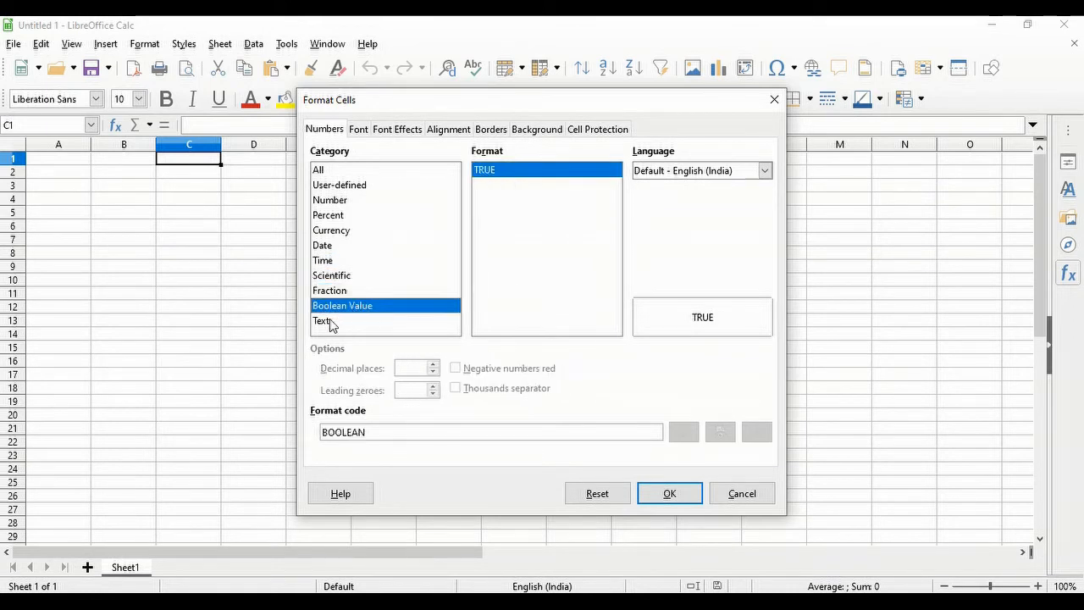
click(328, 322)
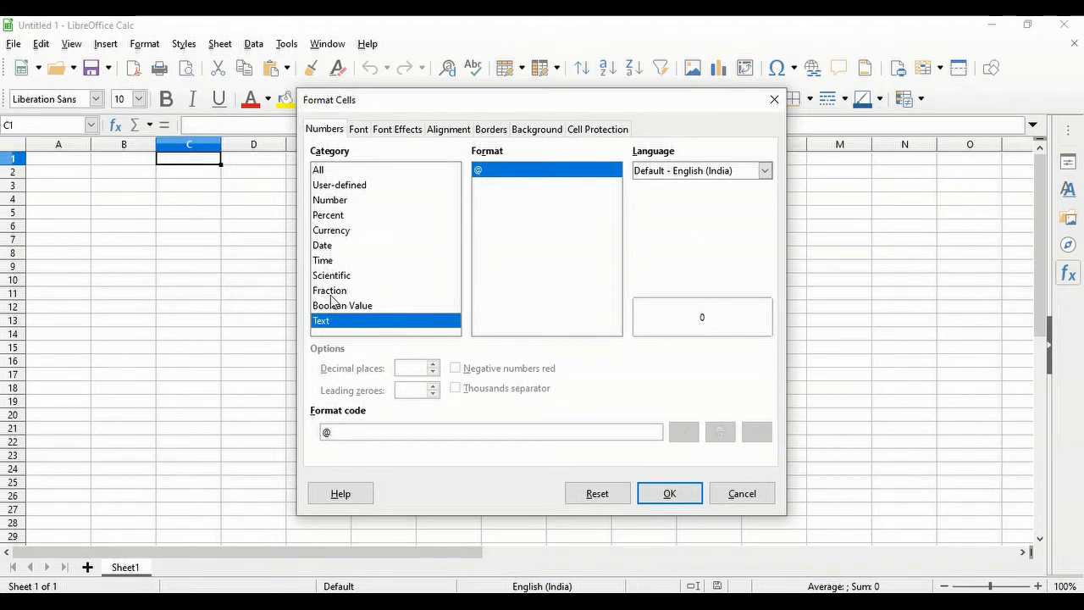
click(323, 170)
click(326, 201)
click(328, 214)
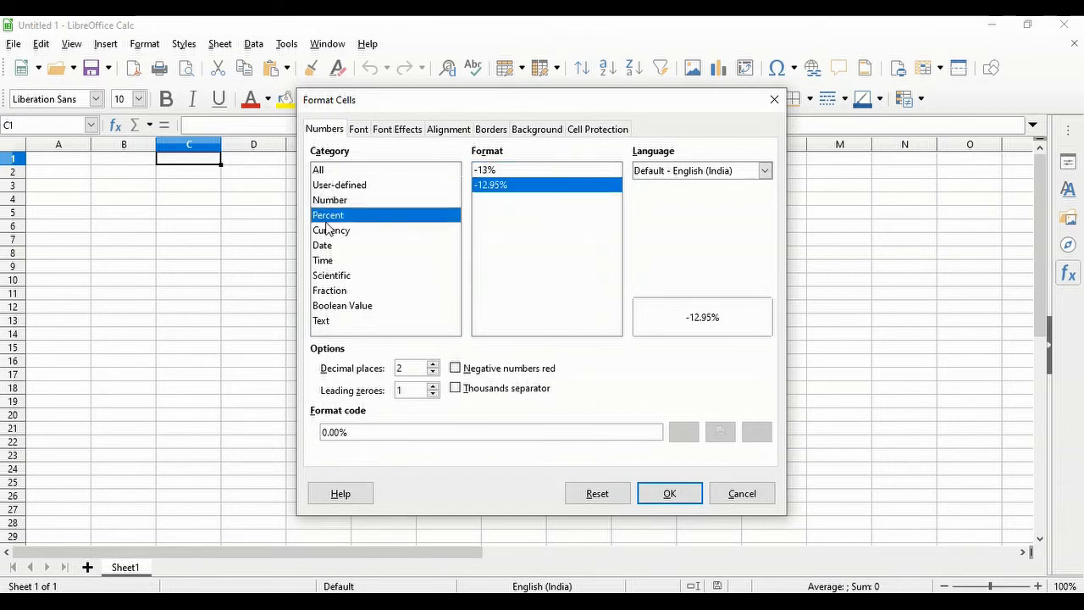
click(334, 204)
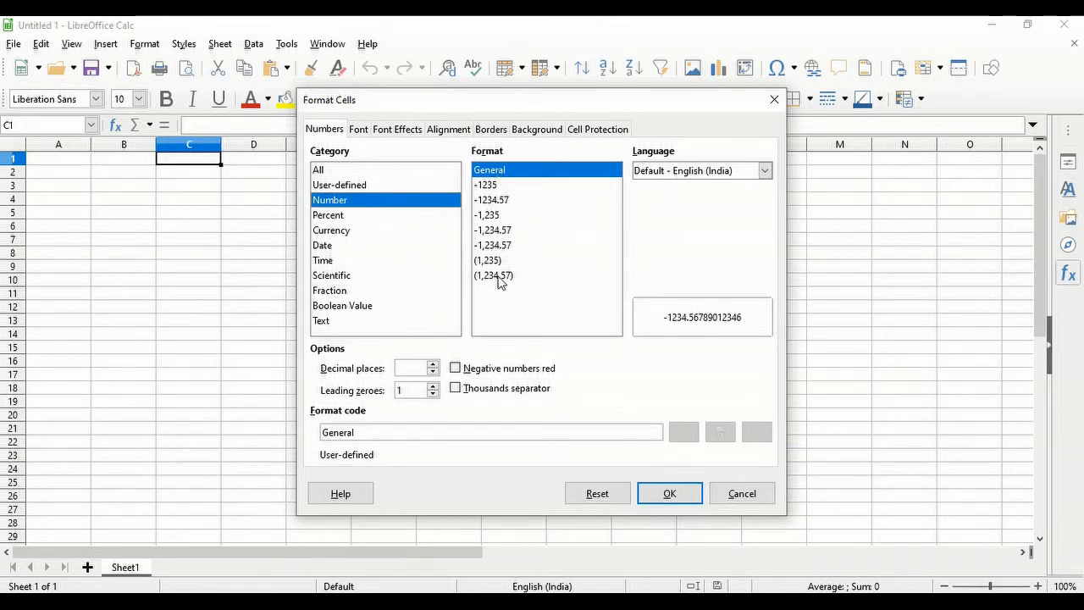
- Check the format Language list, keep the default, and show the Font page
click(749, 174)
click(749, 174)
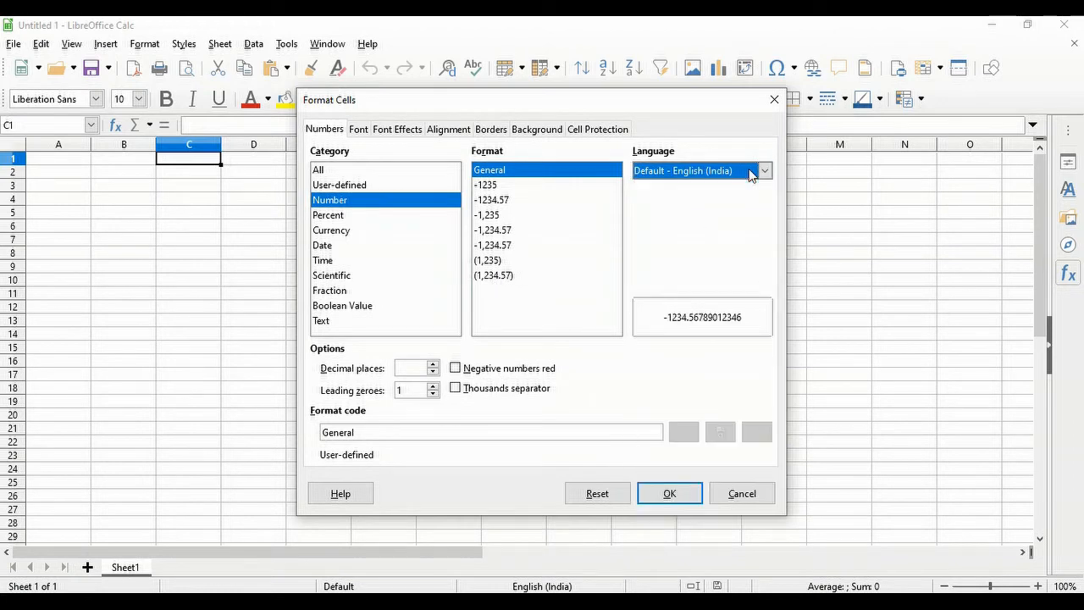
click(749, 173)
click(749, 174)
click(749, 173)
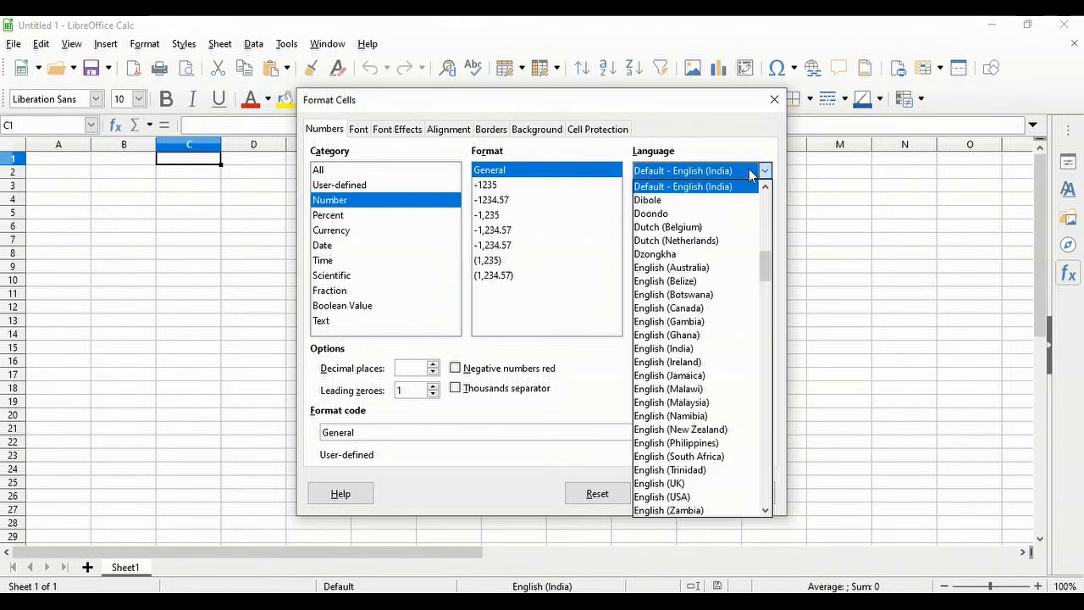
click(748, 174)
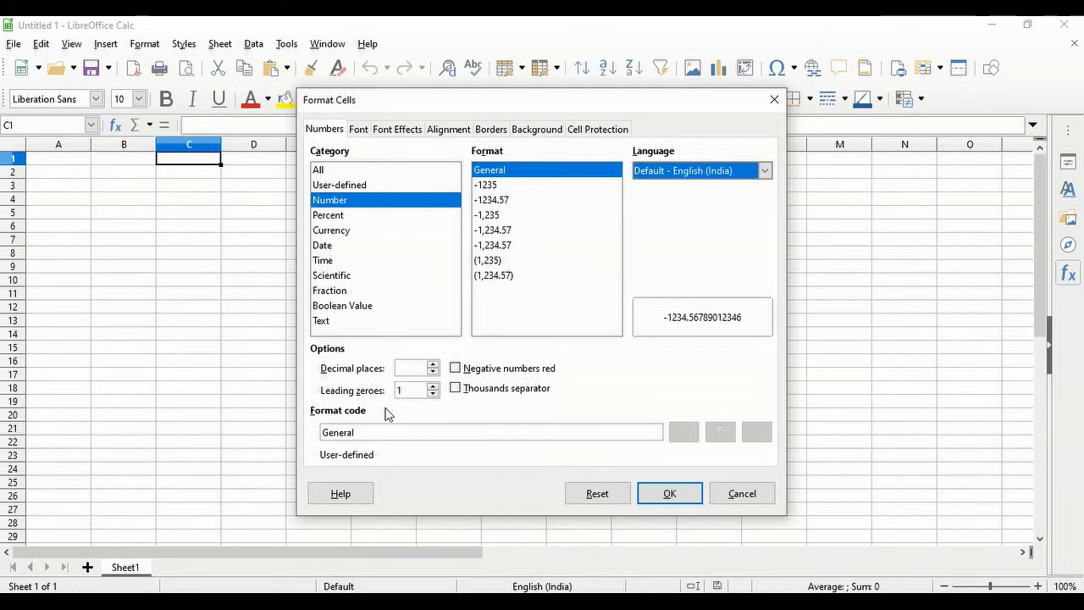
click(360, 131)
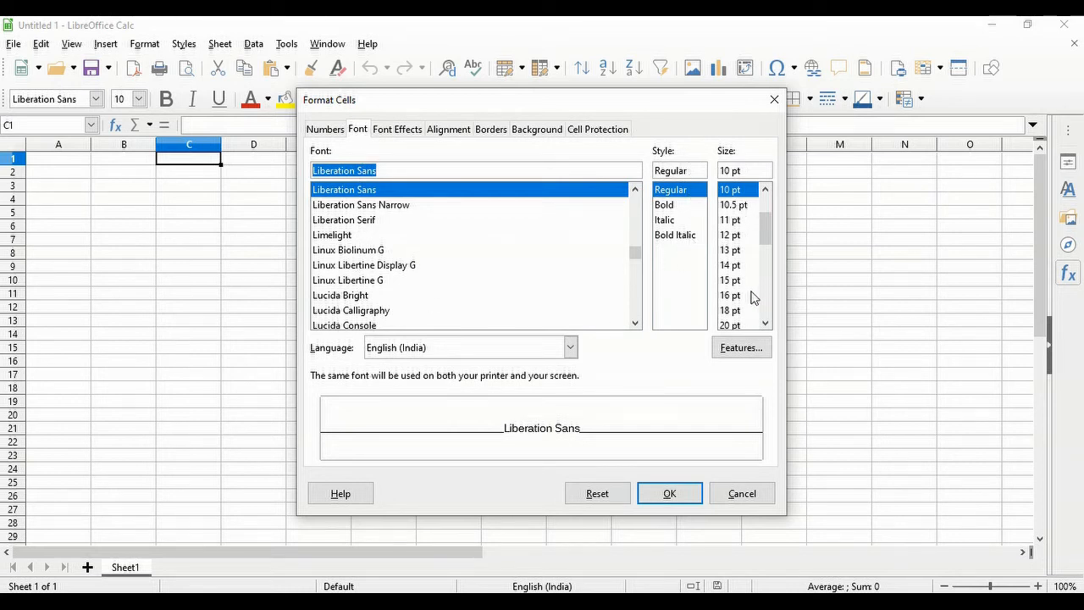
- On Font Effects, set the font colour to Dark Magenta 2
click(398, 132)
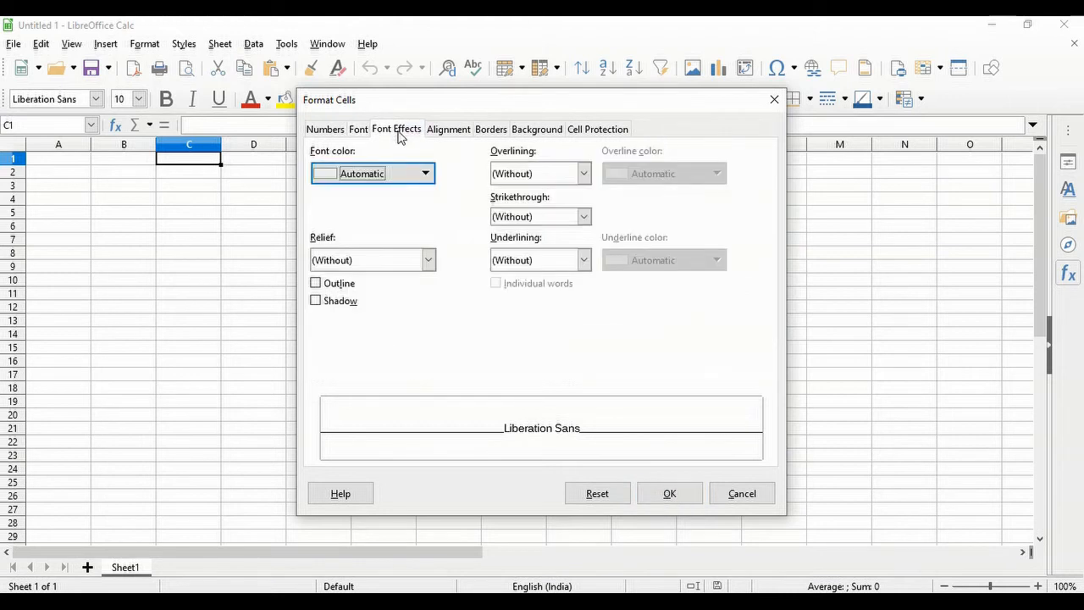
click(402, 177)
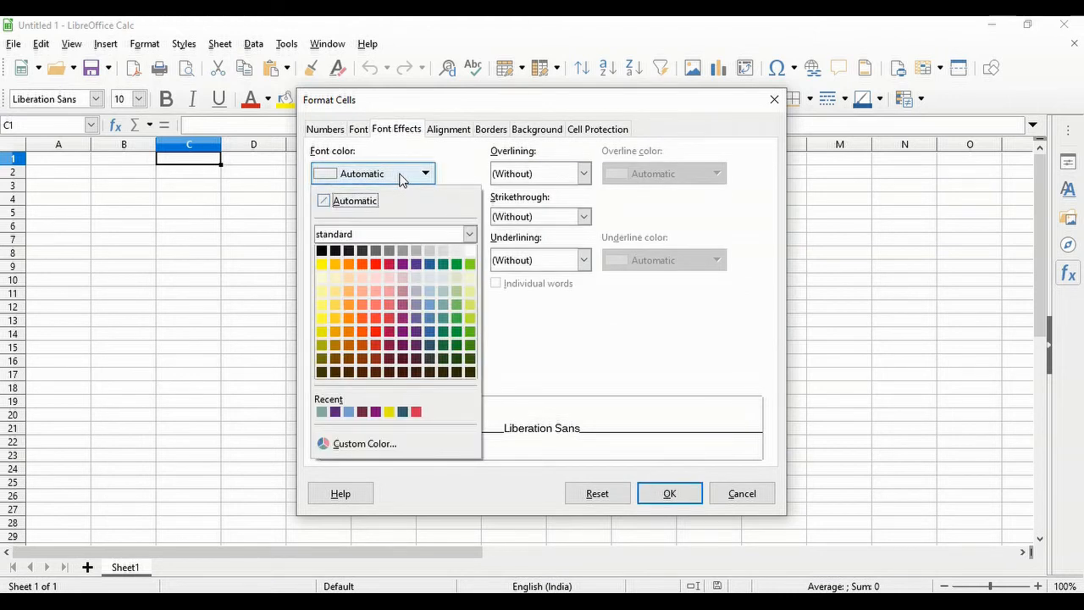
click(425, 173)
click(542, 174)
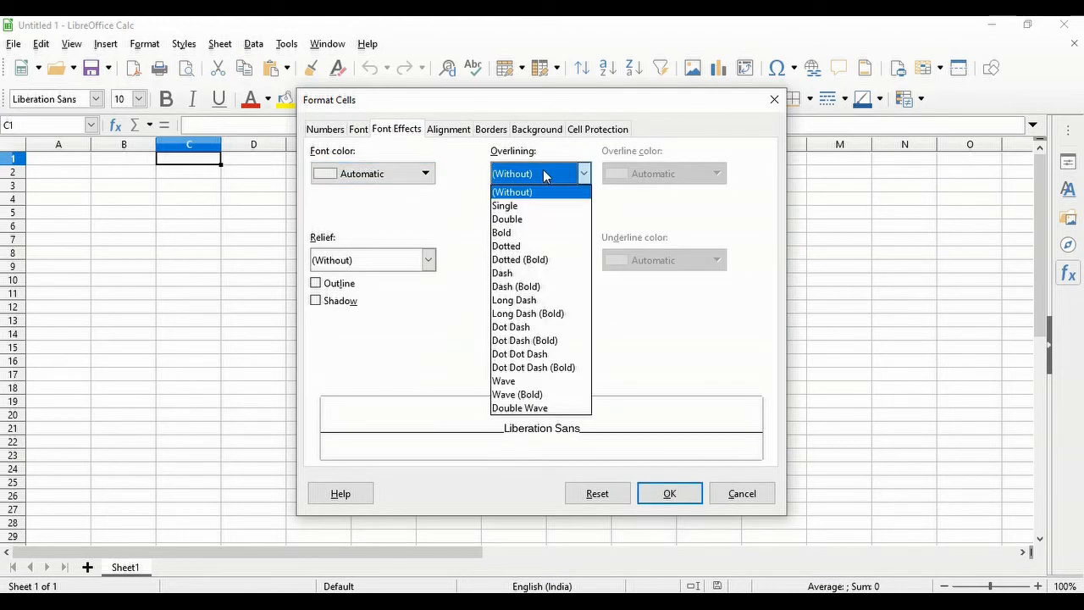
click(543, 174)
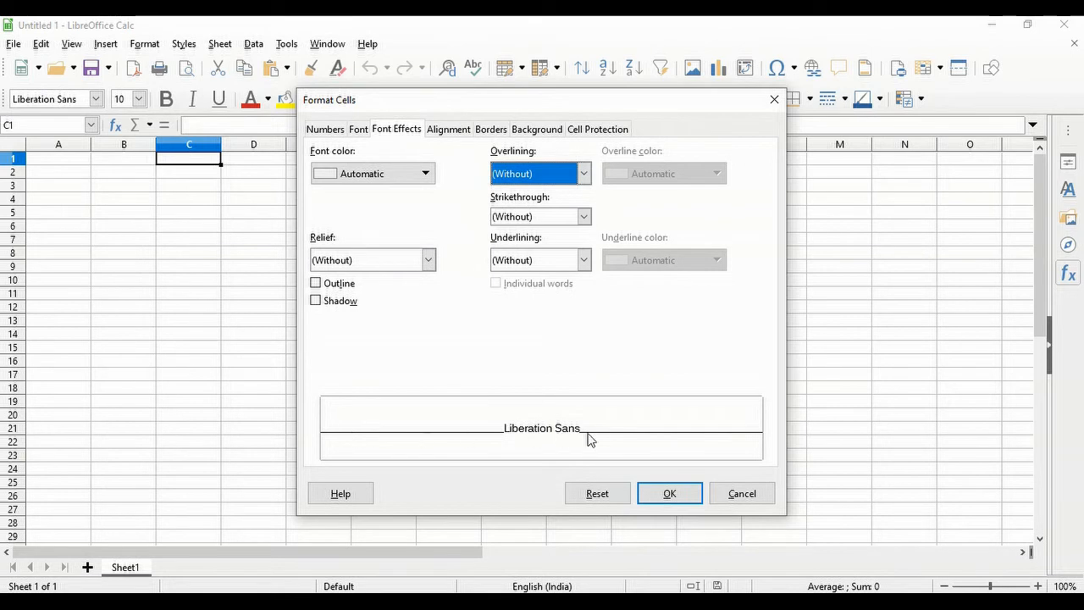
click(405, 180)
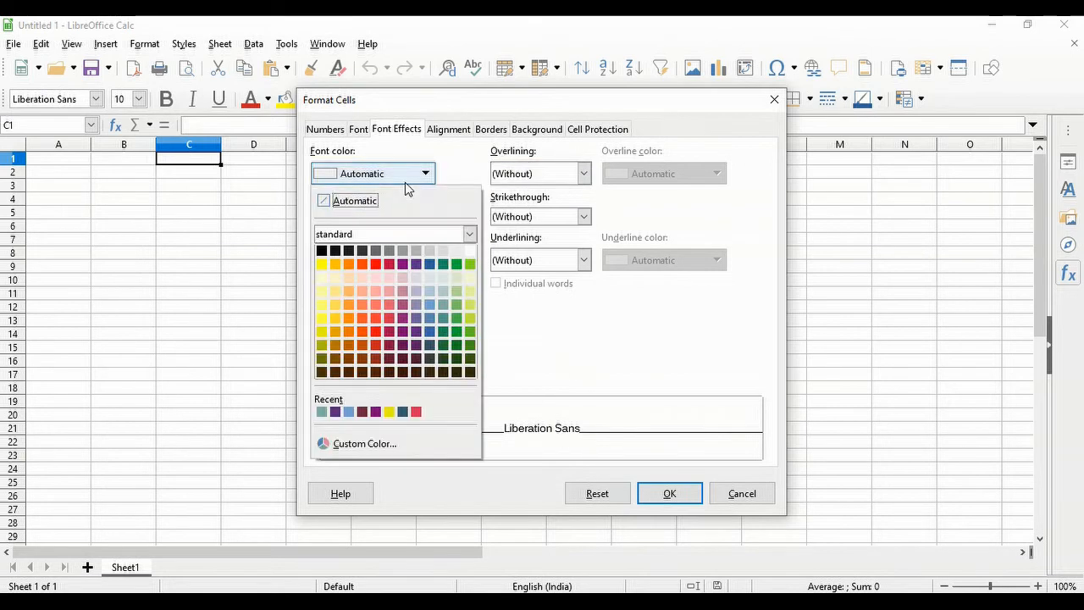
click(390, 346)
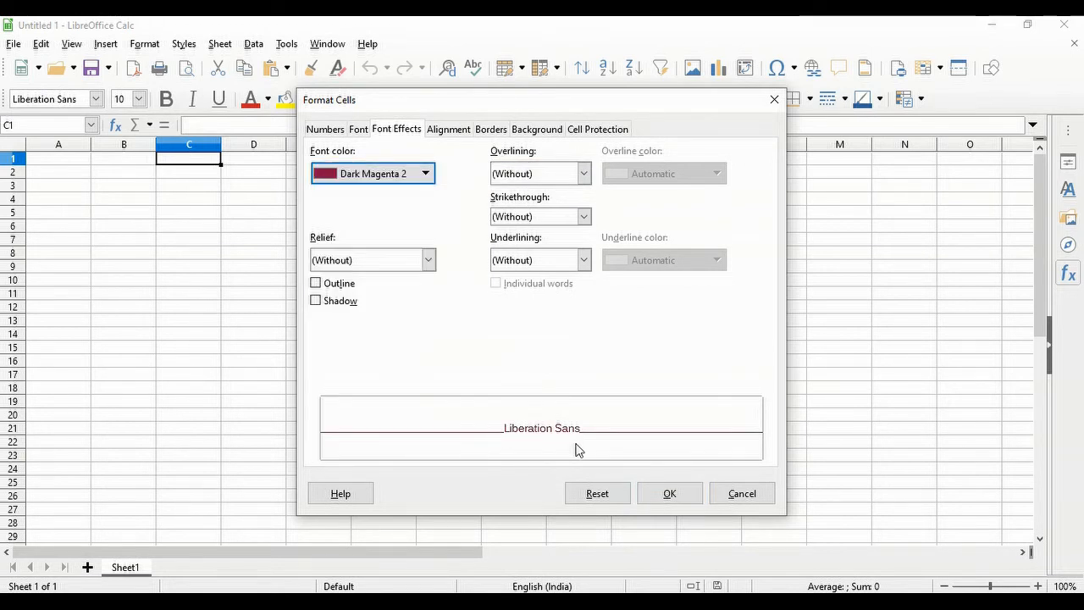
- Add a single overline, single strikethrough and a Dotted (Bold) underline
click(581, 174)
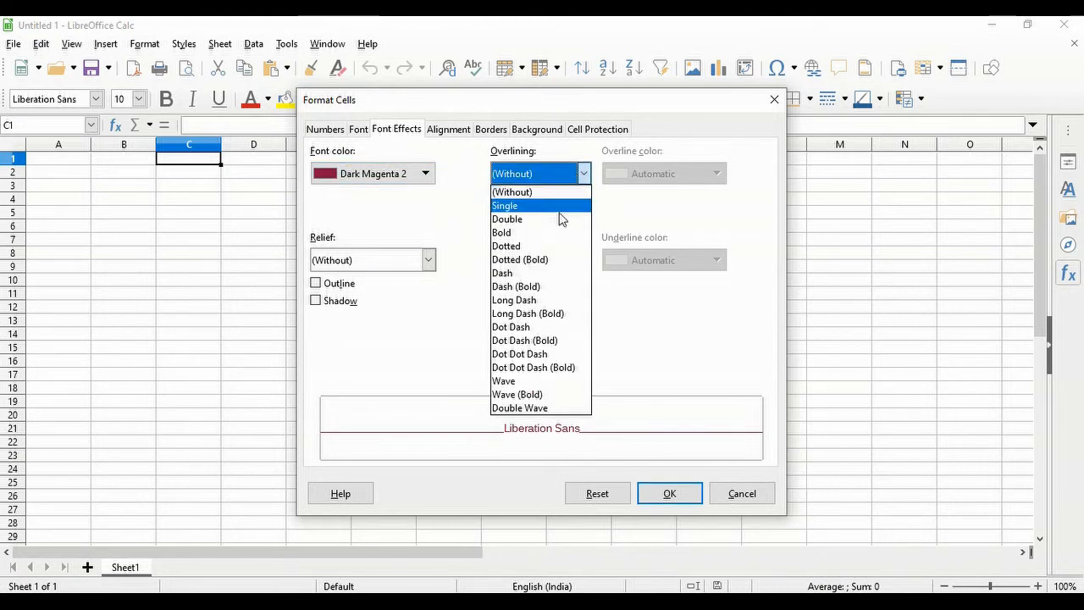
click(559, 211)
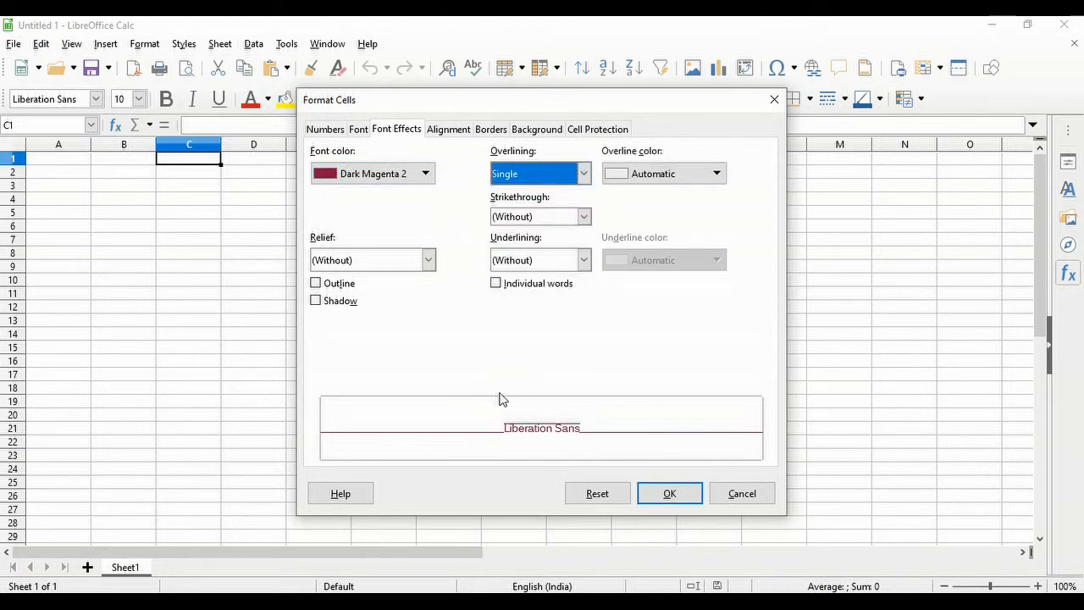
click(582, 218)
click(572, 246)
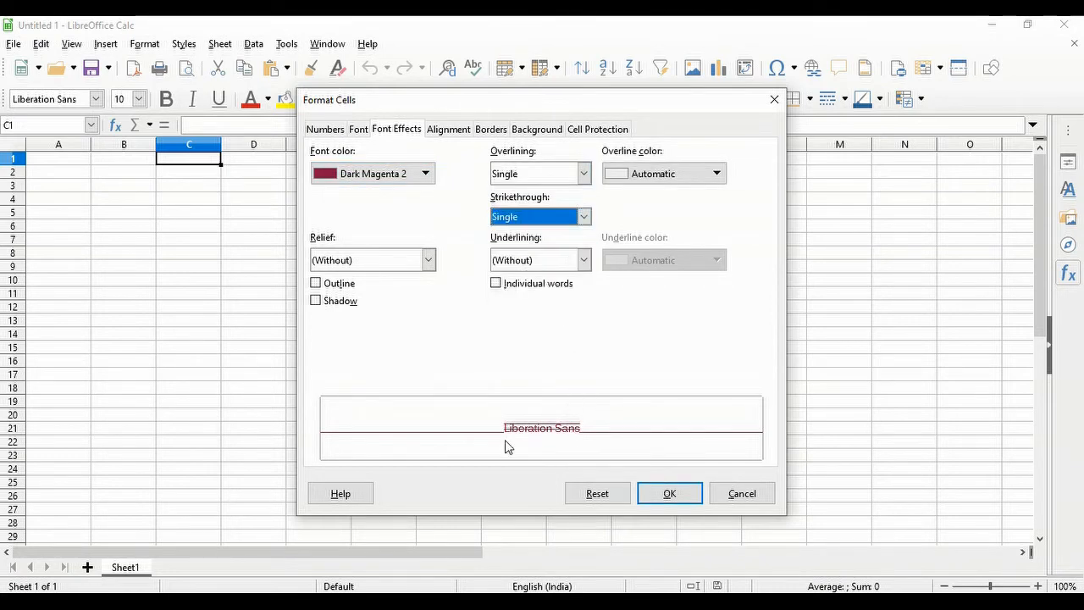
click(582, 261)
click(546, 346)
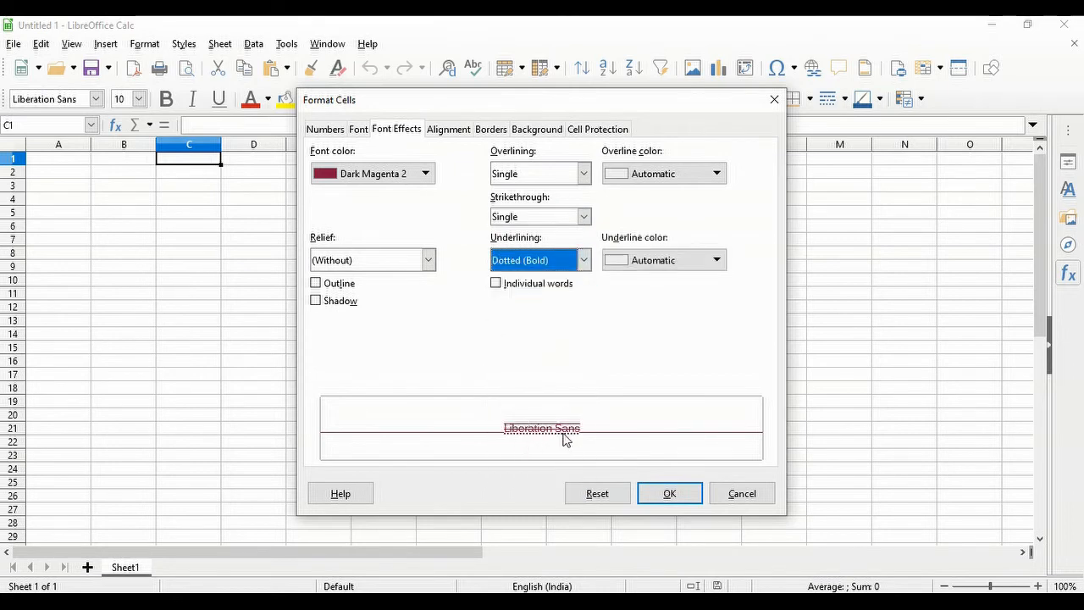
- Colour the overline Light Magenta 2 and the underline Dark Green 1
click(670, 173)
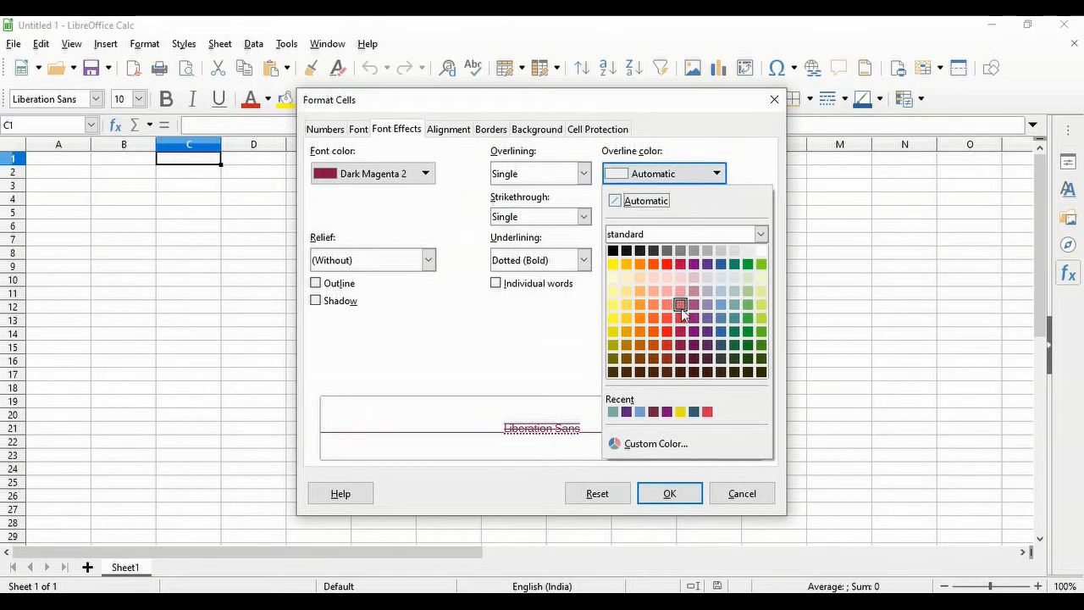
click(683, 310)
click(670, 261)
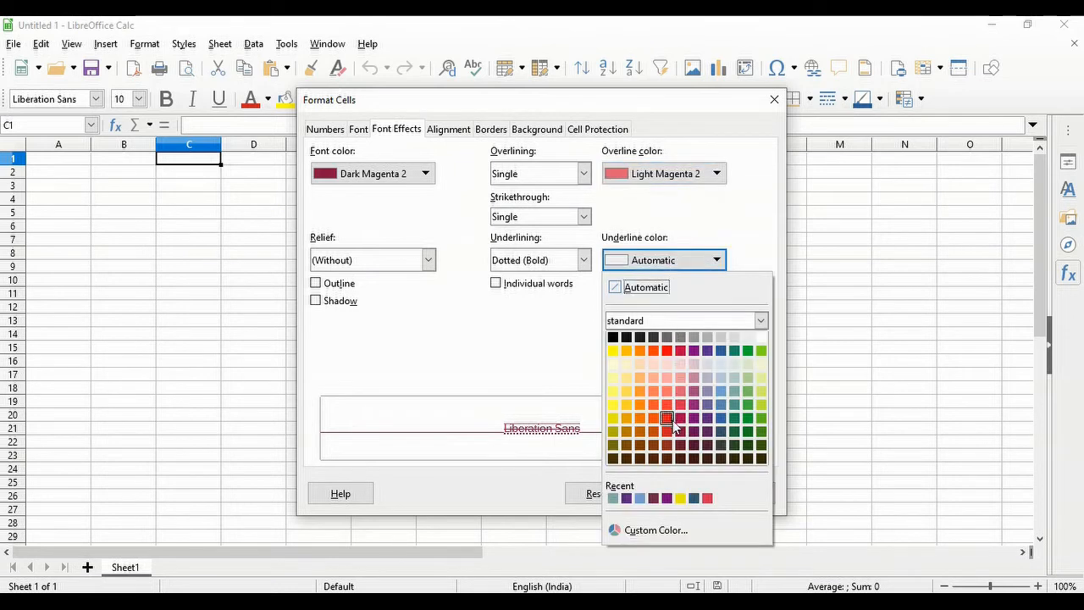
click(748, 418)
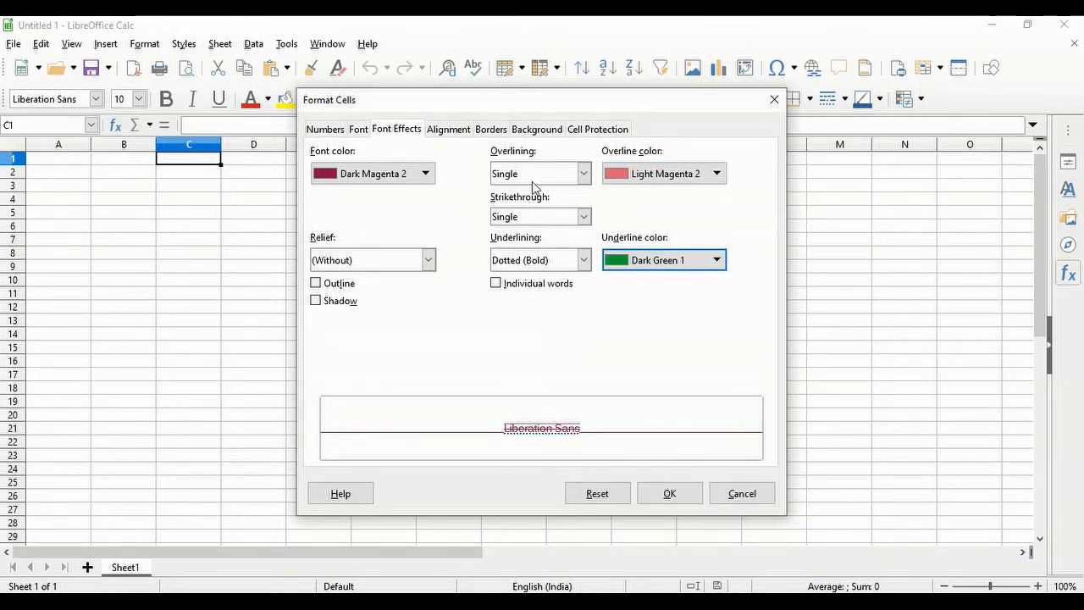
click(448, 130)
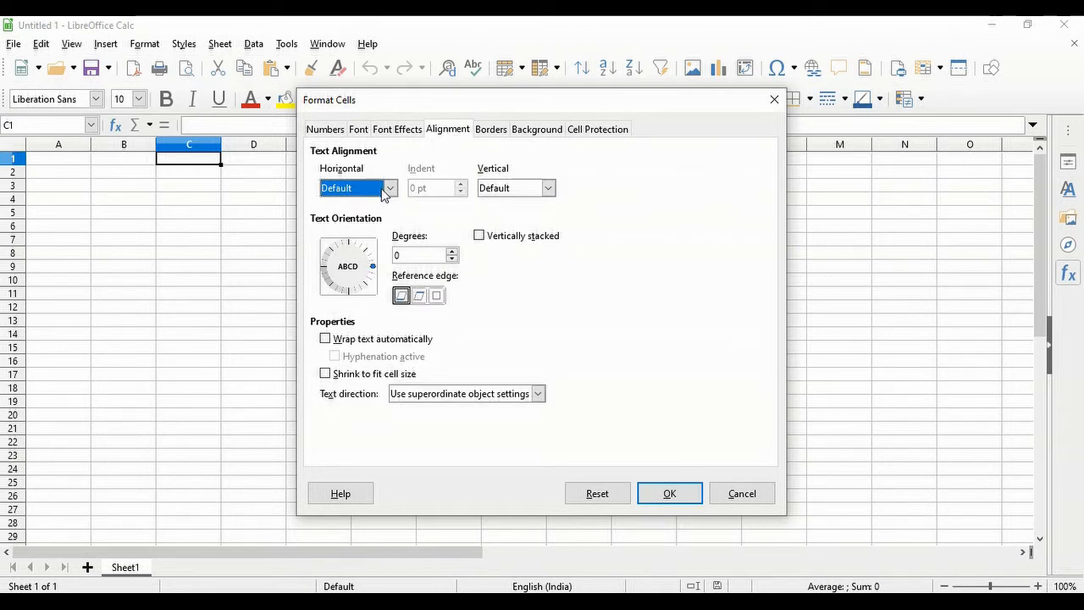
- Check the horizontal and vertical alignment options, leaving both at Default
click(388, 190)
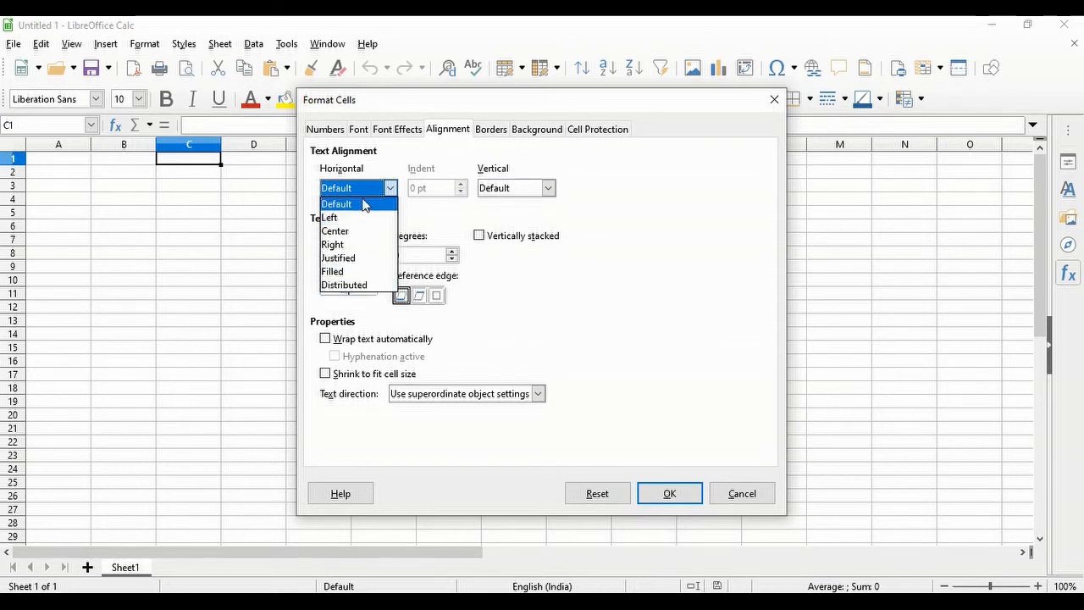
click(542, 201)
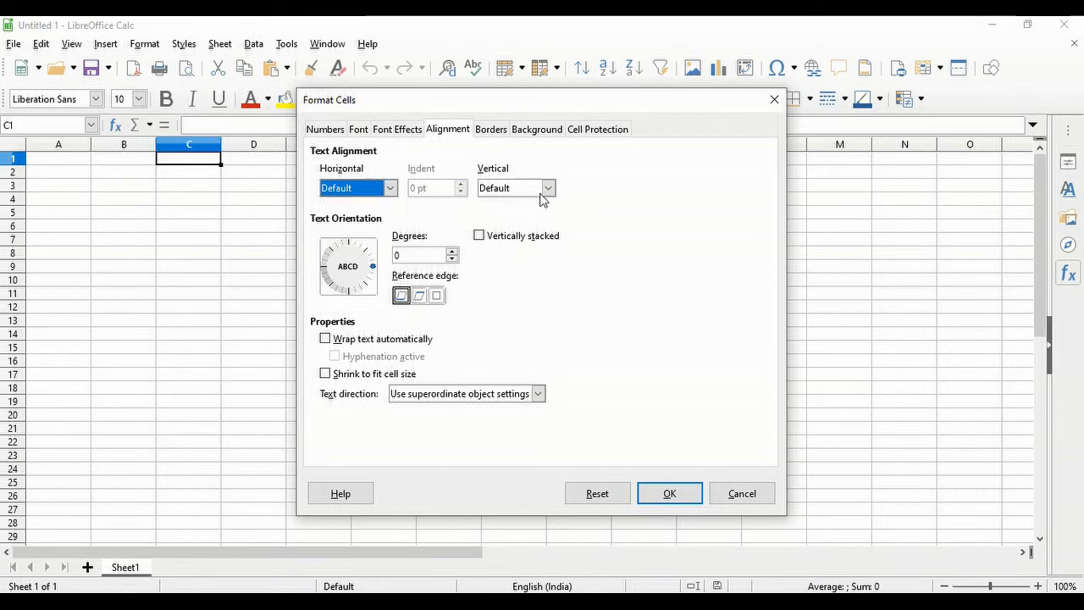
click(547, 190)
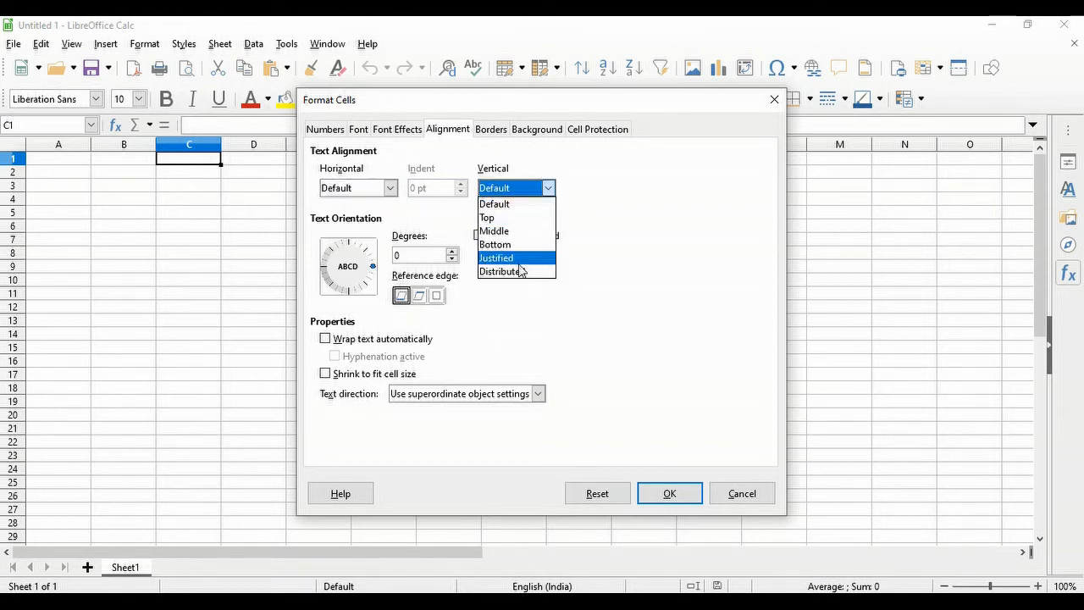
click(641, 201)
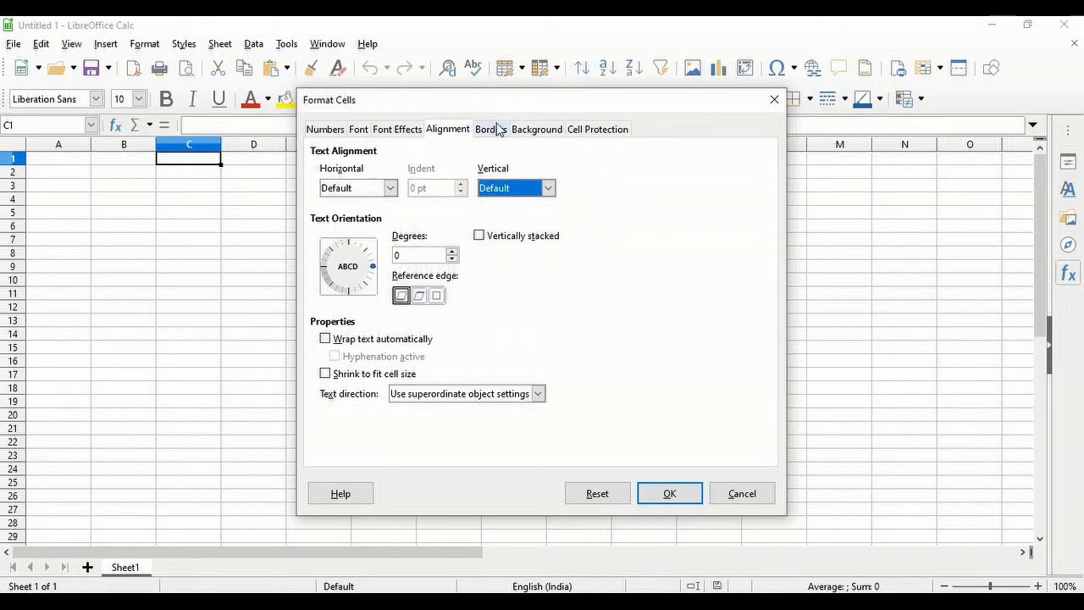
- Step back through Borders, Alignment, Font Effects and Font to Numbers, then confirm with OK
click(492, 130)
click(448, 129)
click(397, 130)
click(359, 129)
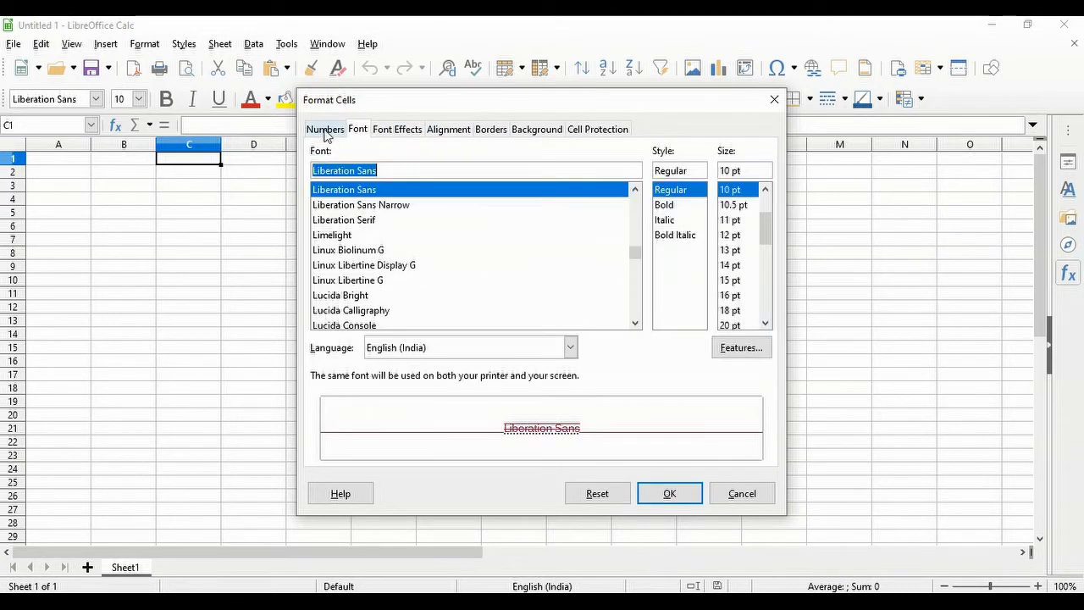
click(324, 130)
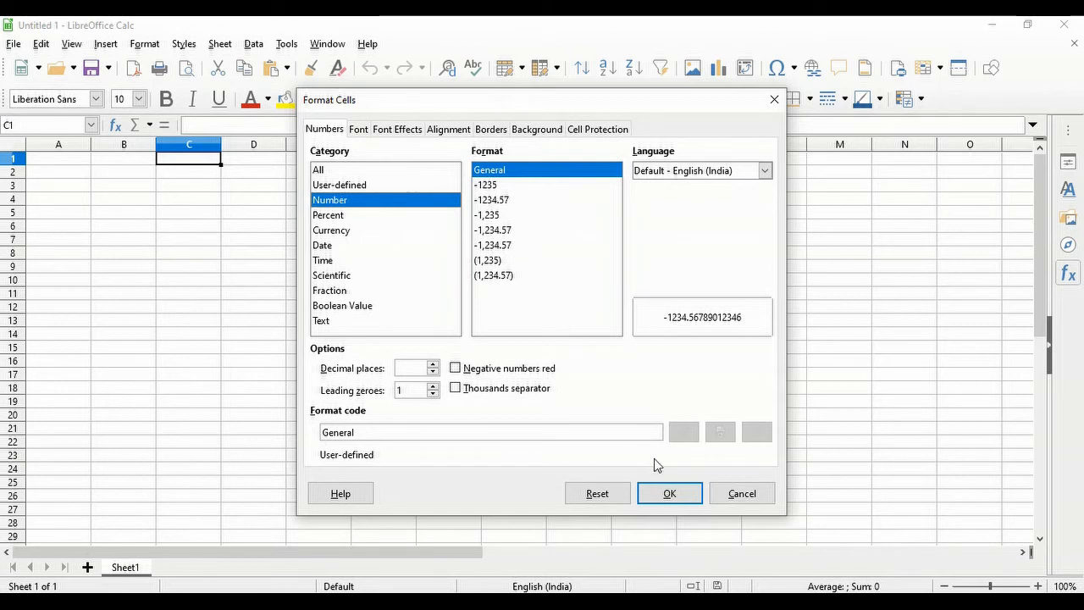
click(670, 494)
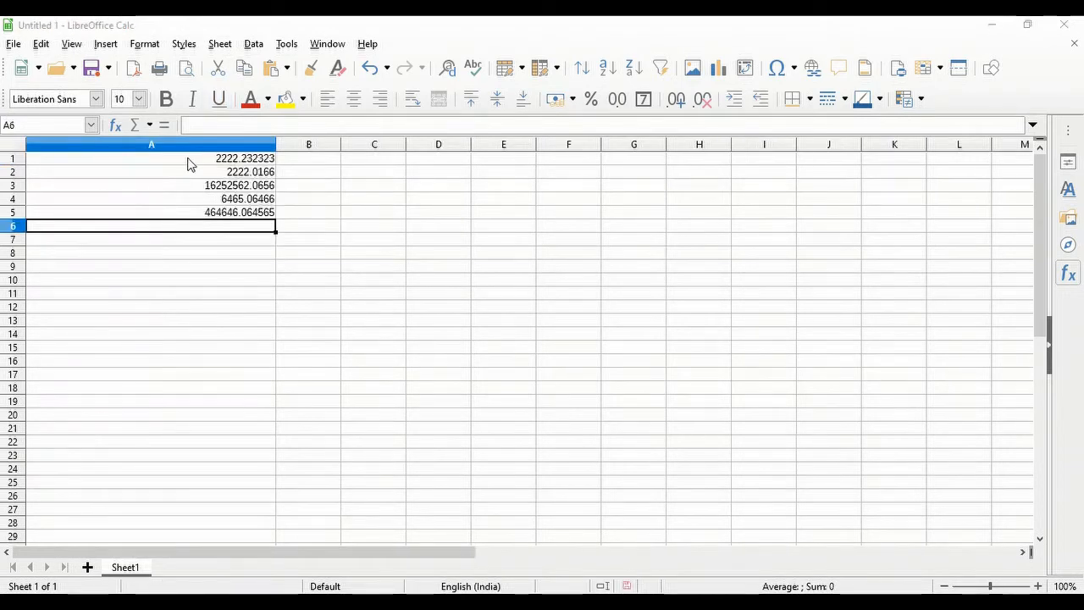
- Select the five numbers in A1:A5
click(188, 163)
click(201, 202)
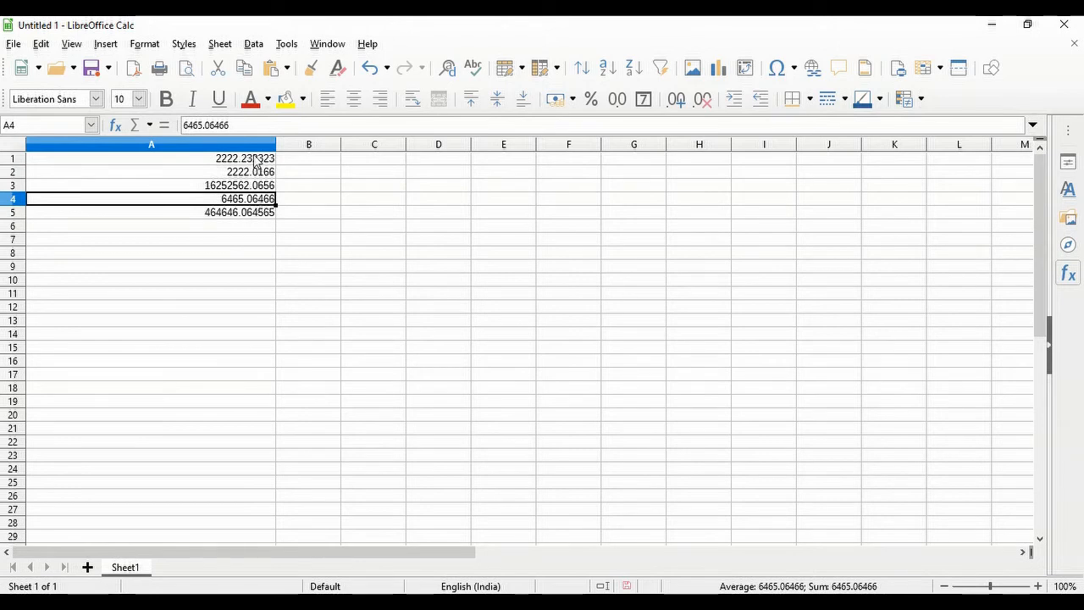
click(253, 160)
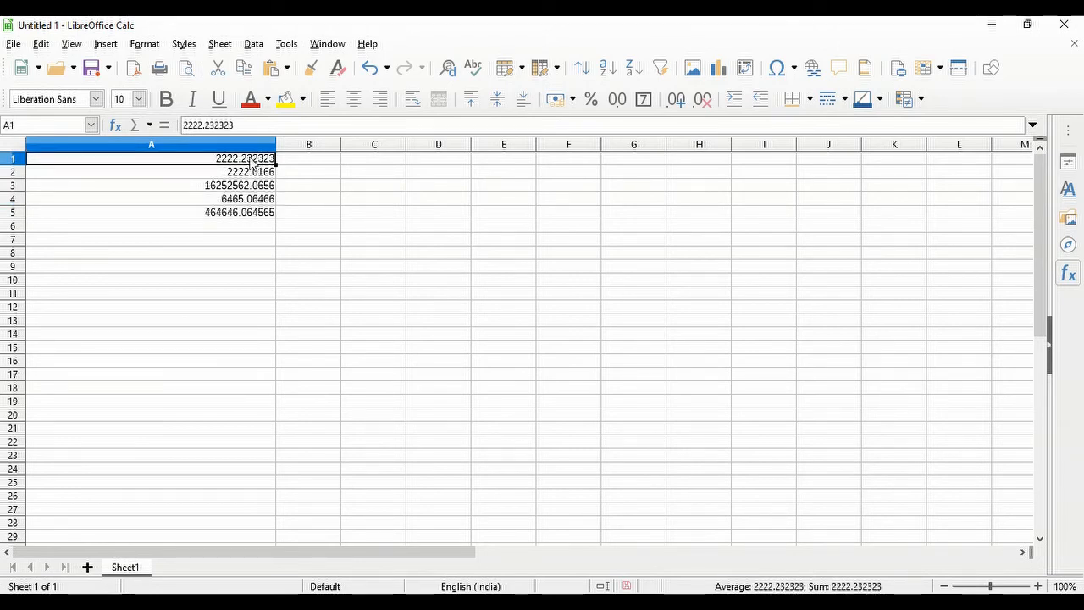
drag(253, 160, 251, 216)
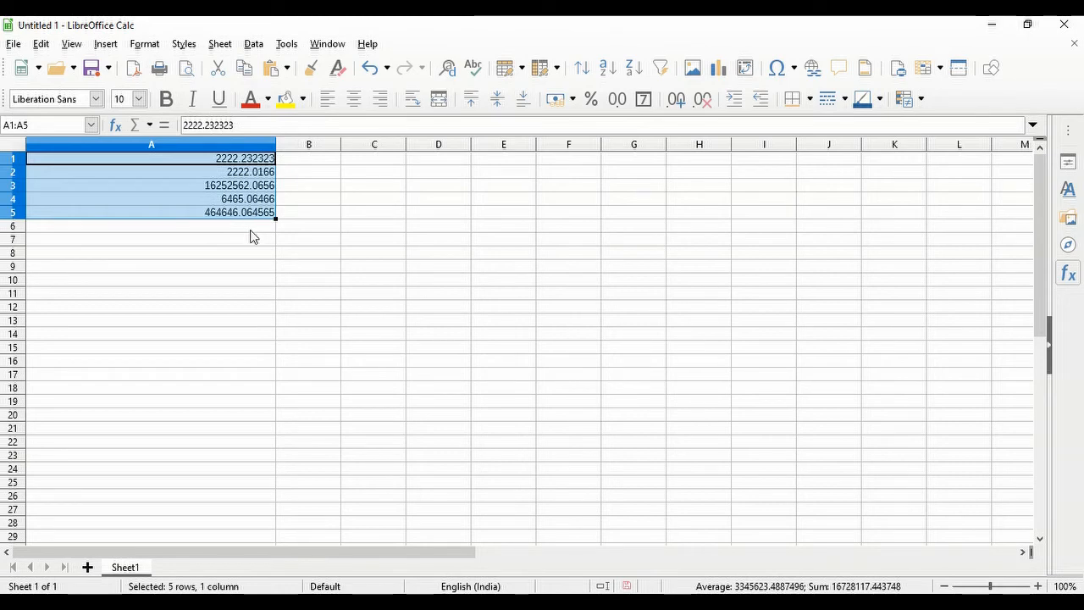
click(253, 229)
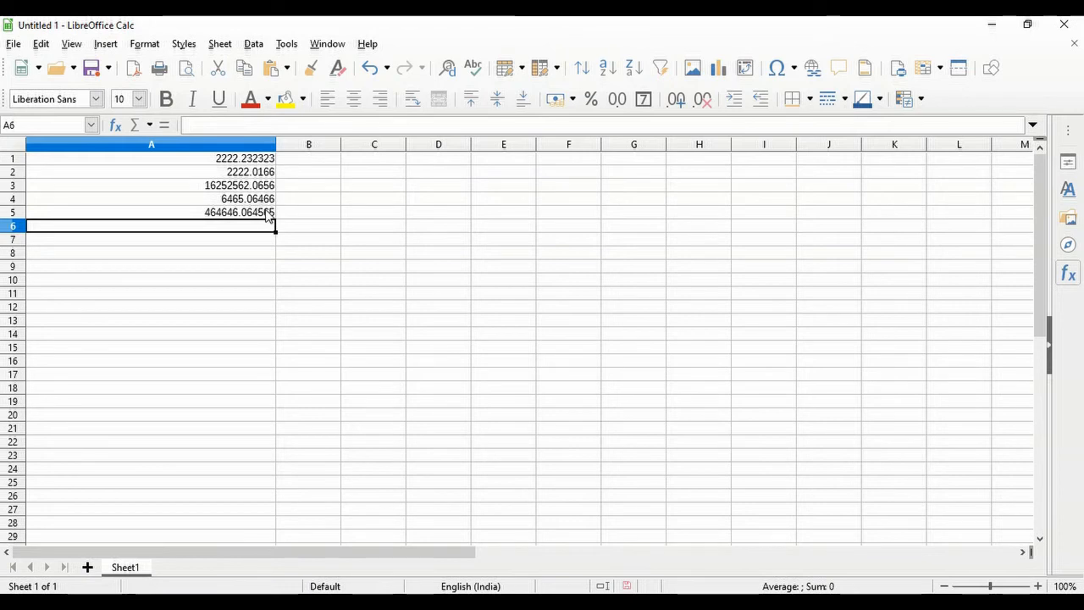
drag(254, 159, 262, 218)
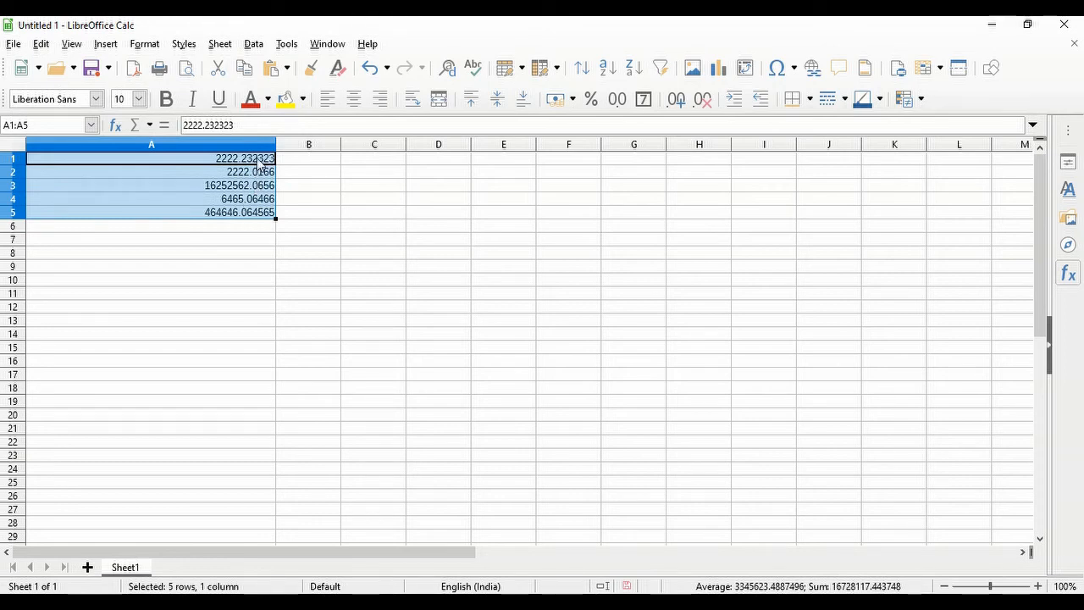
- Remove decimal places down to none, then add back until two decimals show
click(700, 105)
click(701, 108)
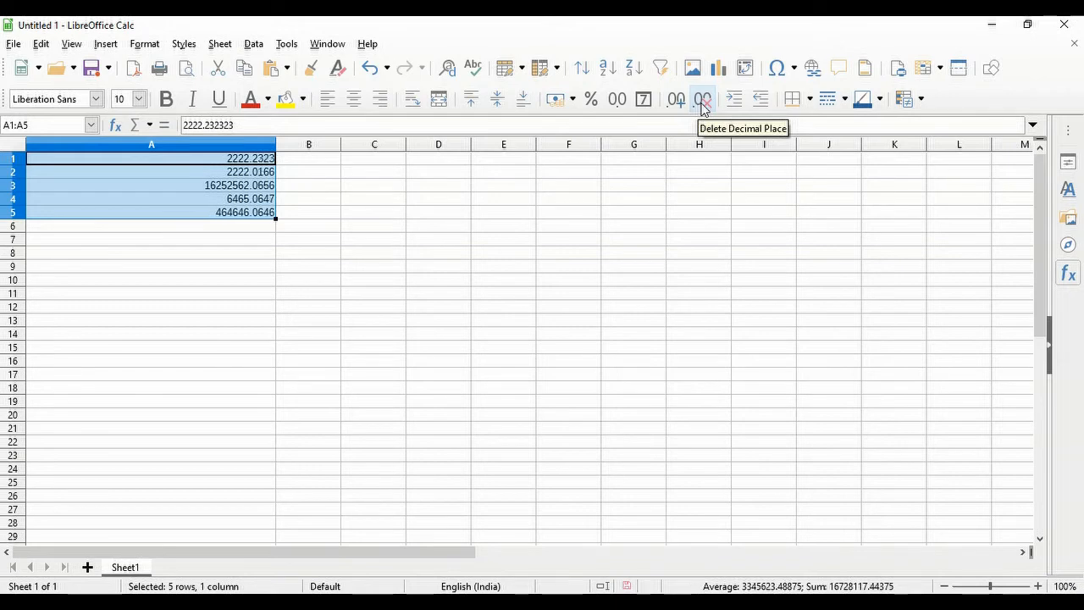
click(701, 107)
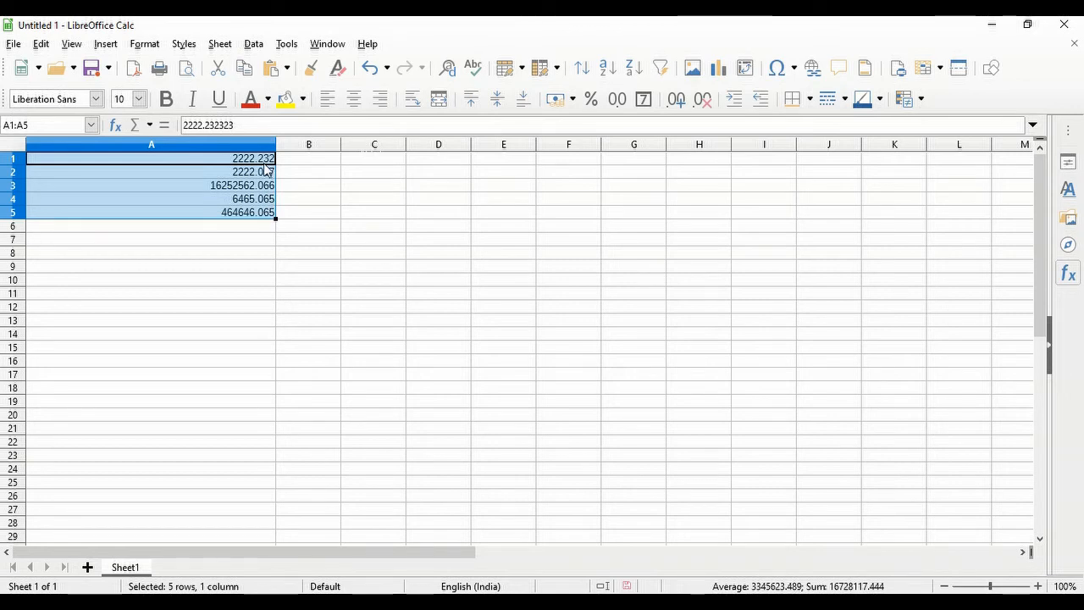
click(702, 99)
click(702, 99)
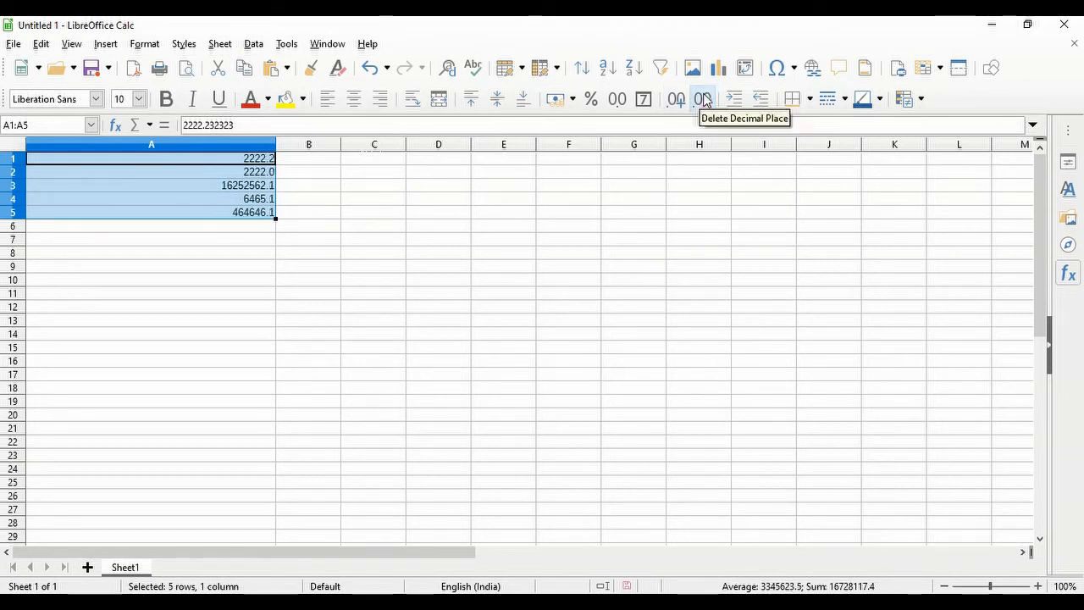
click(703, 100)
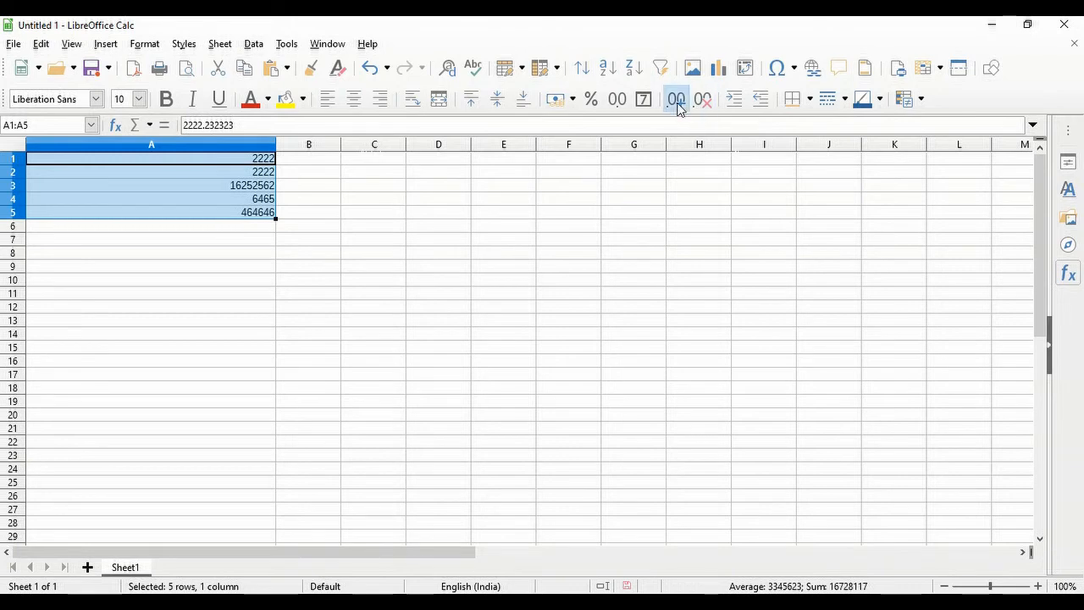
click(678, 103)
click(678, 104)
click(704, 108)
click(706, 109)
click(686, 110)
click(686, 110)
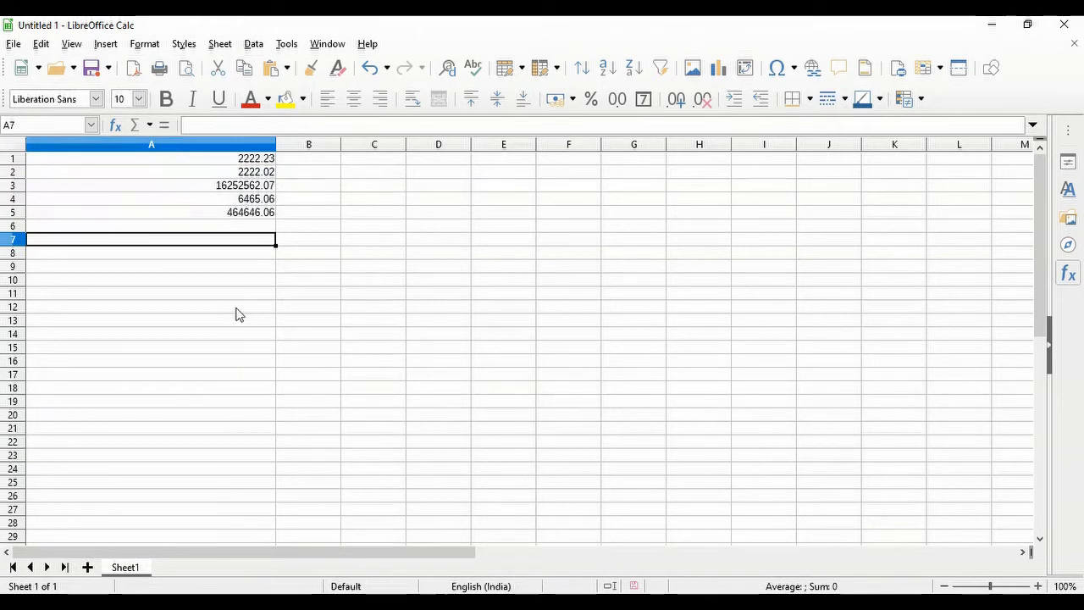
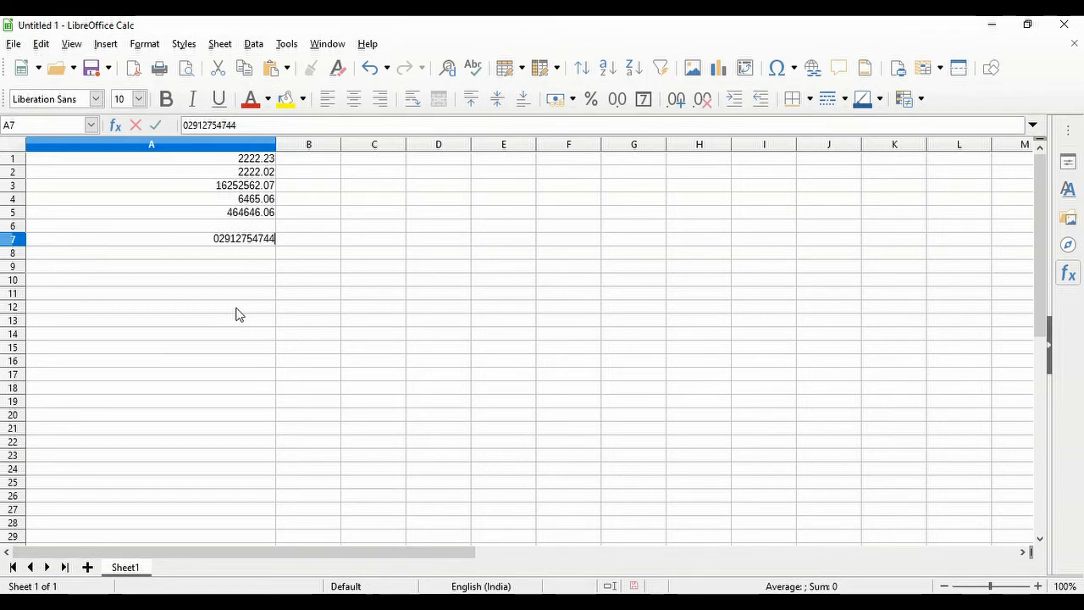
- Enter two 11-digit numbers with leading zeros into A7 and A8, then select A7
key(Return)
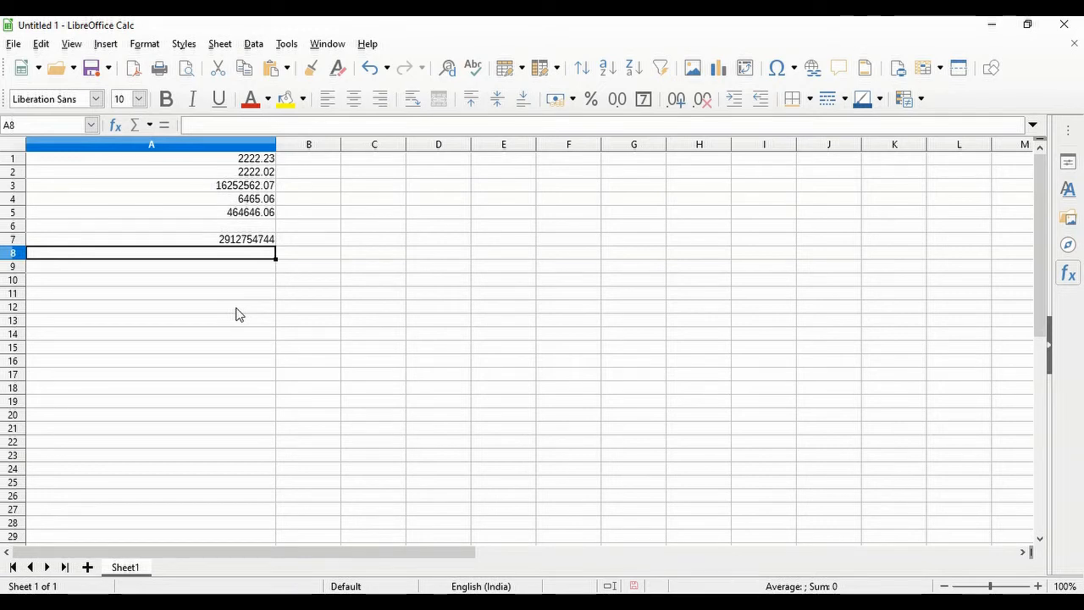
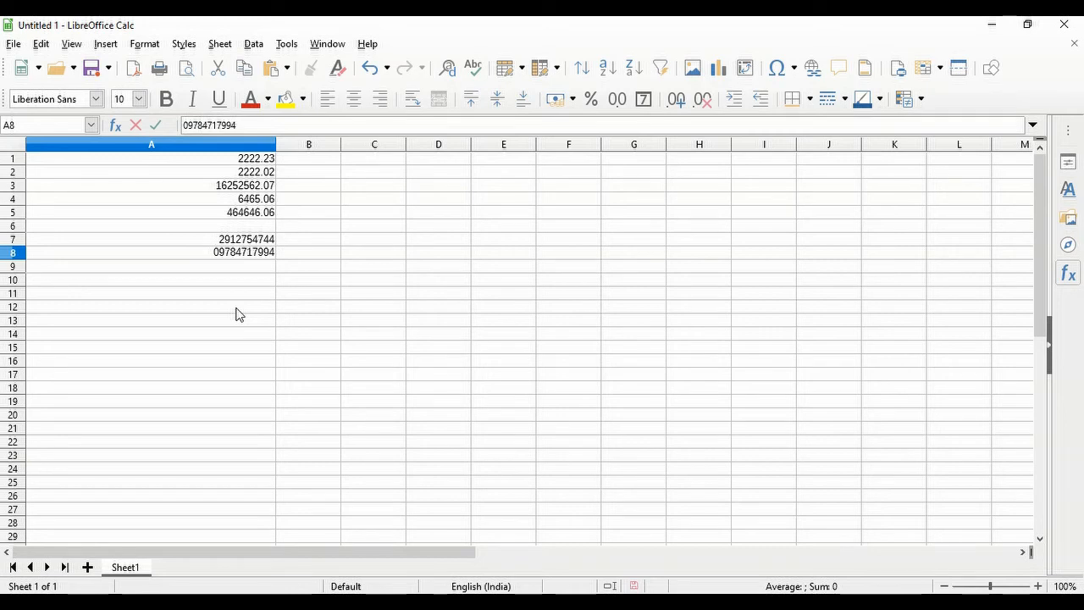
key(Return)
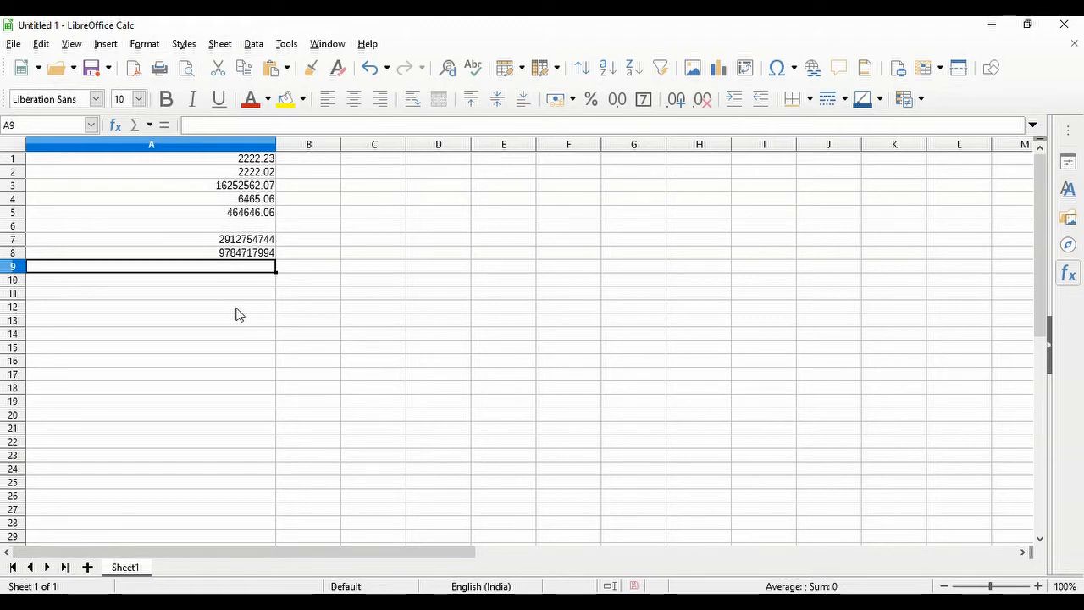
click(234, 241)
click(225, 243)
- Apply the Text category (@) to A7:A8 through Format > Cells
click(226, 248)
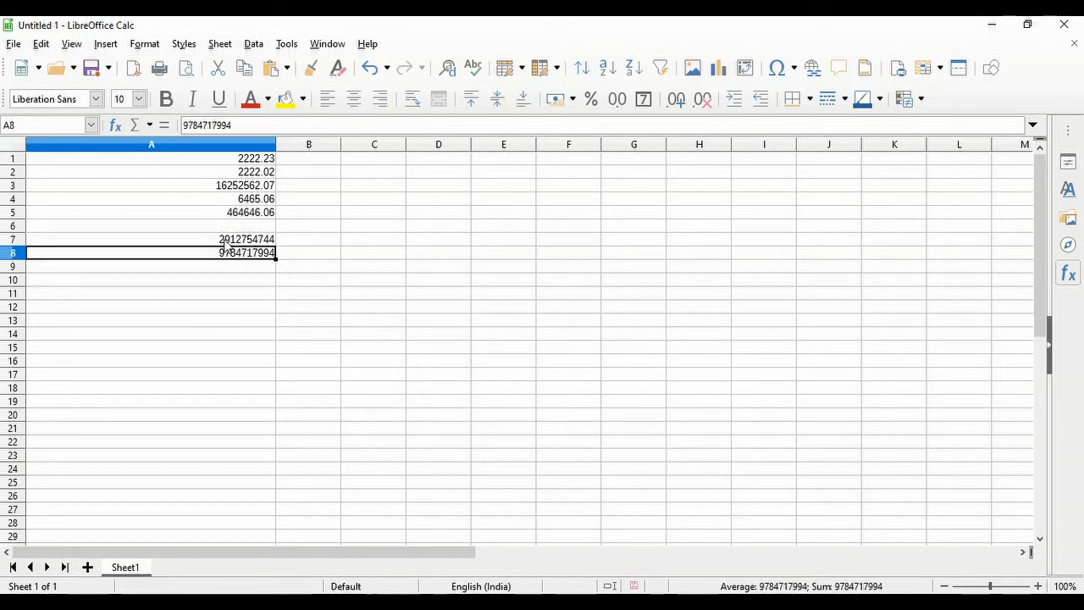
drag(226, 244, 225, 252)
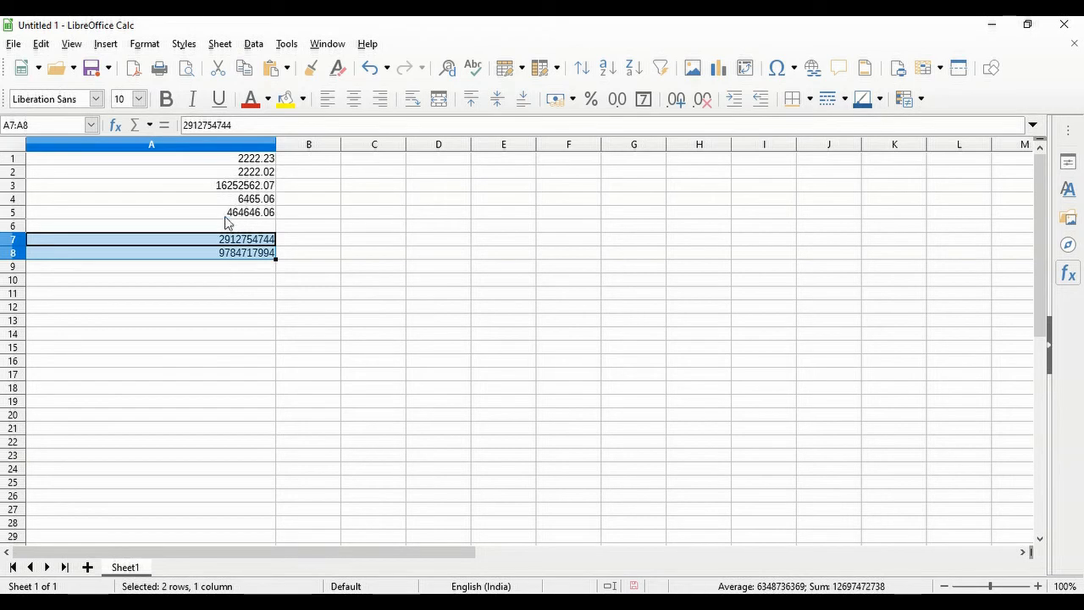
click(156, 47)
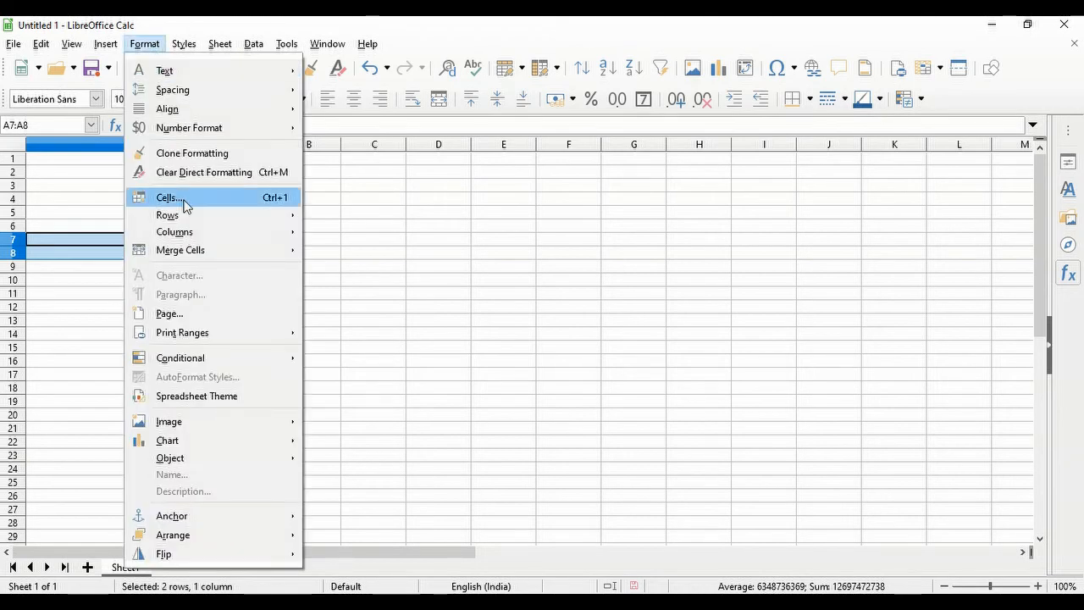
click(185, 202)
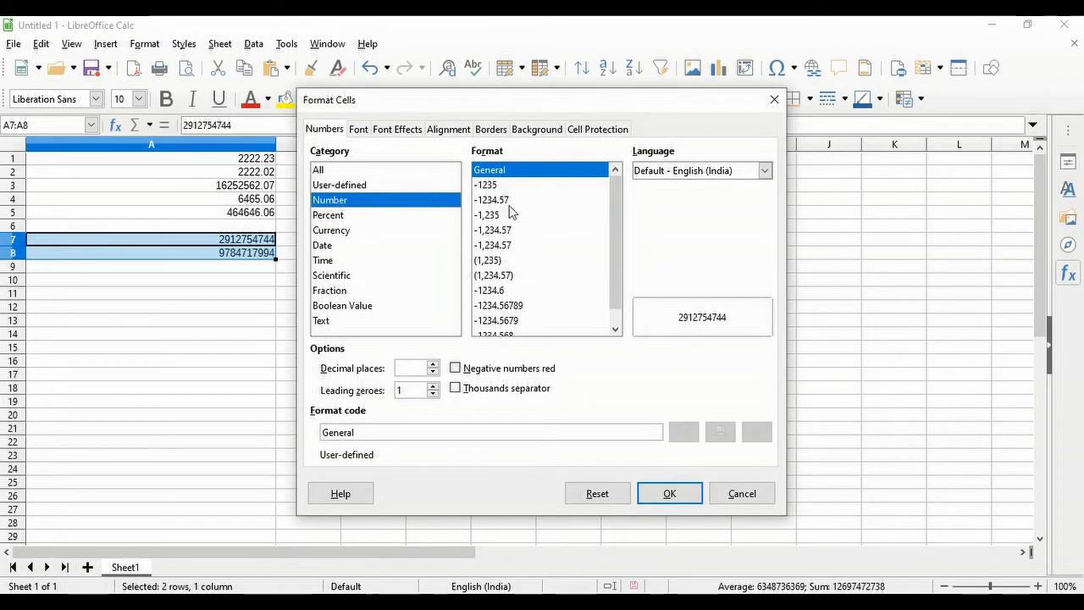
scroll(511, 211, down, 1)
scroll(514, 238, up, 1)
scroll(523, 259, down, 1)
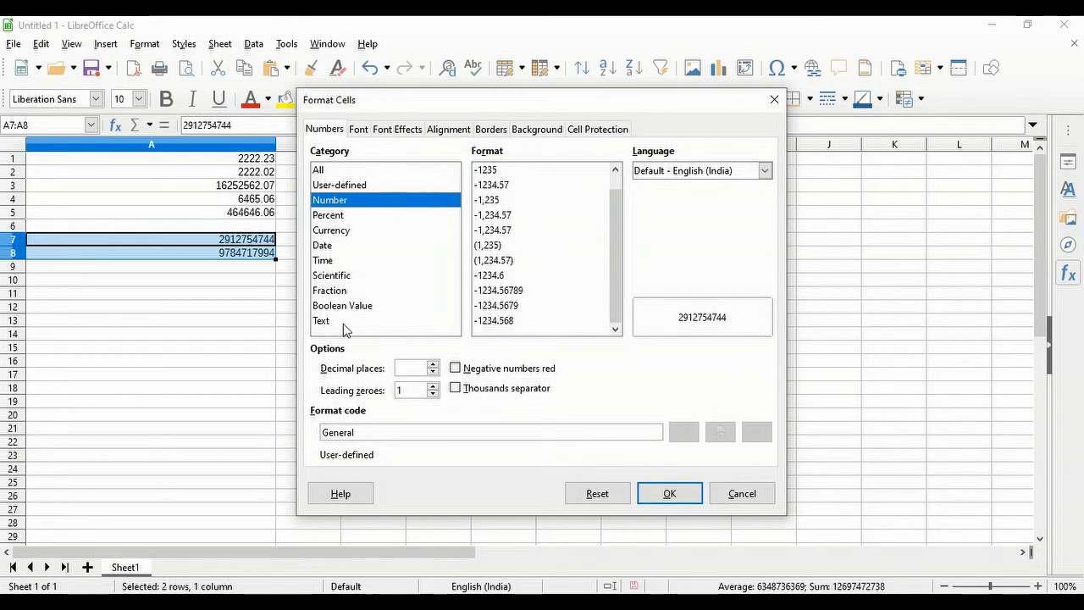
click(332, 321)
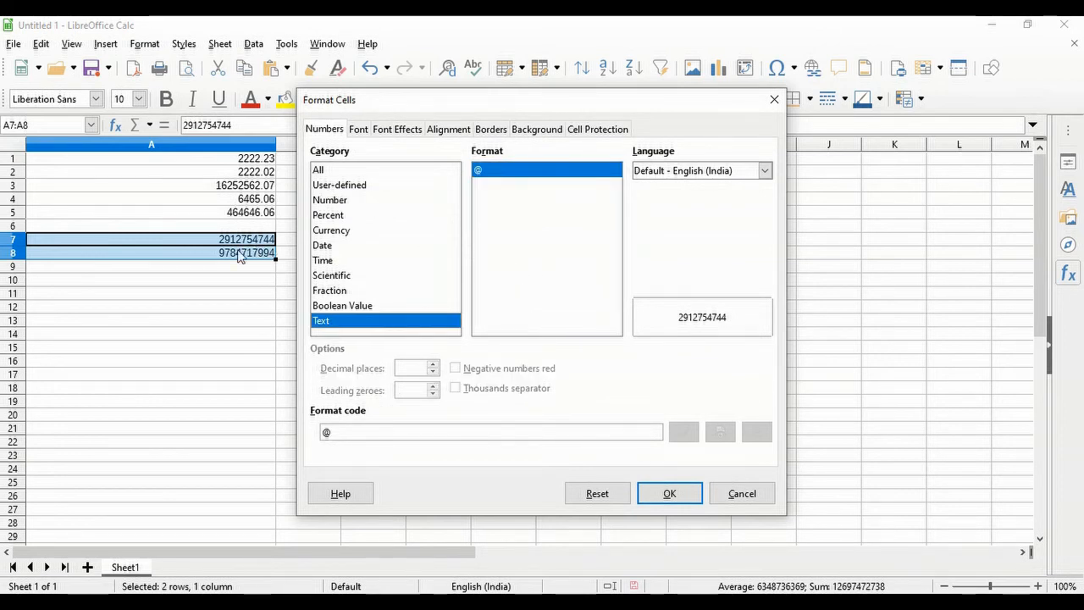
click(650, 497)
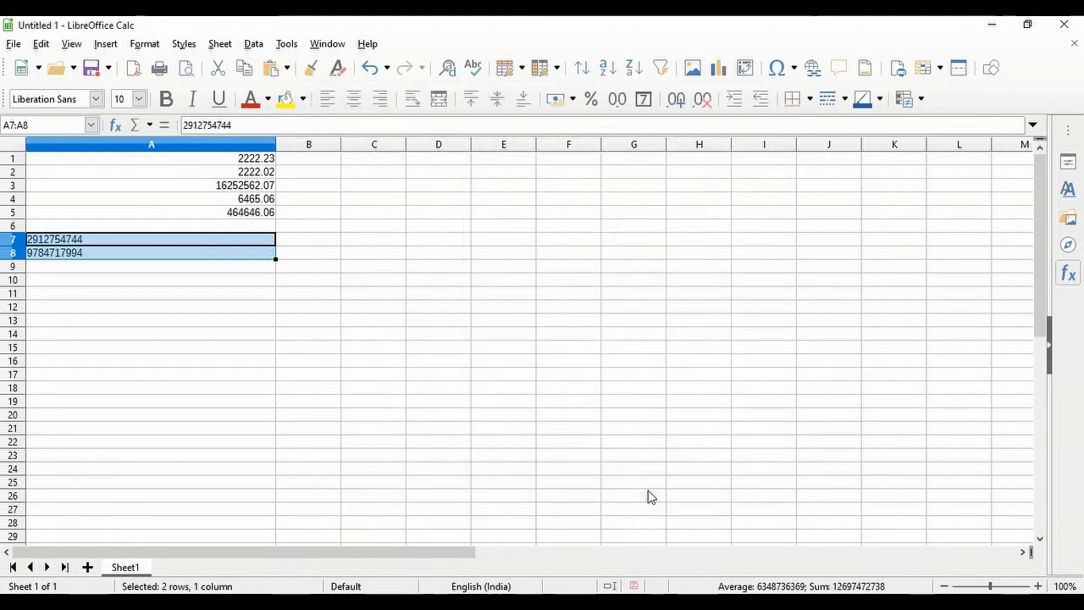
click(28, 241)
- Restore the leading zero at the start of the number in A7
double_click(146, 237)
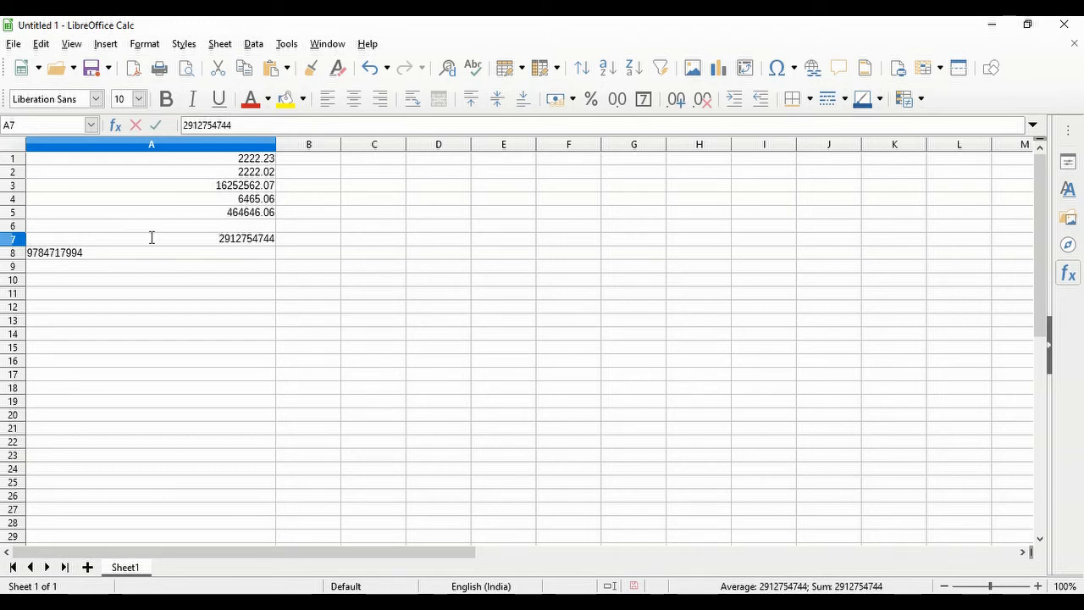
key(Home)
text(0)
key(Return)
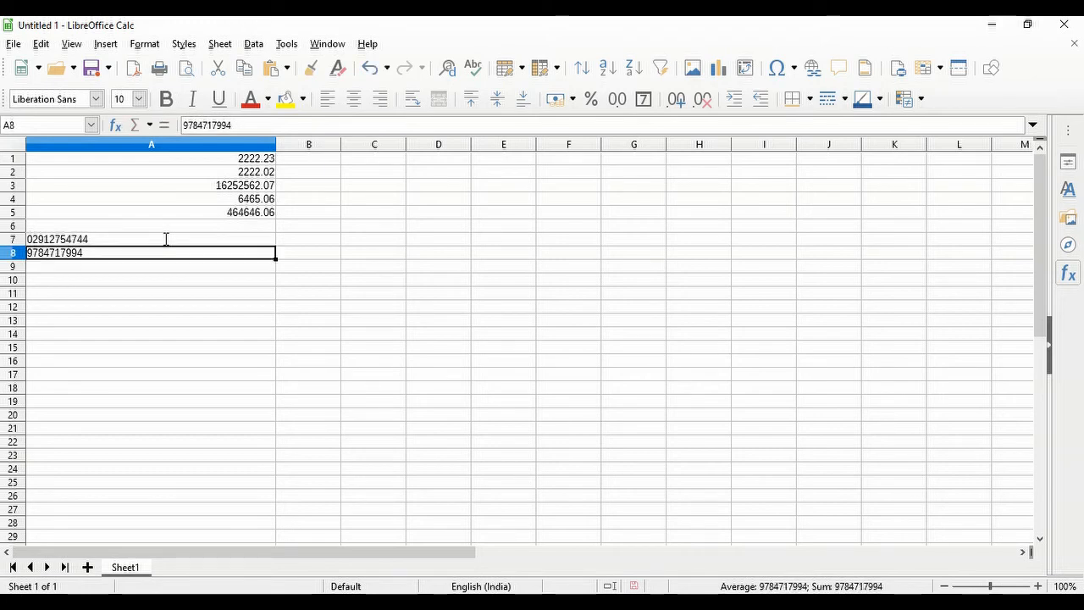
- Add the leading zero to the number in A8
double_click(30, 254)
key(Left)
text(0)
key(Return)
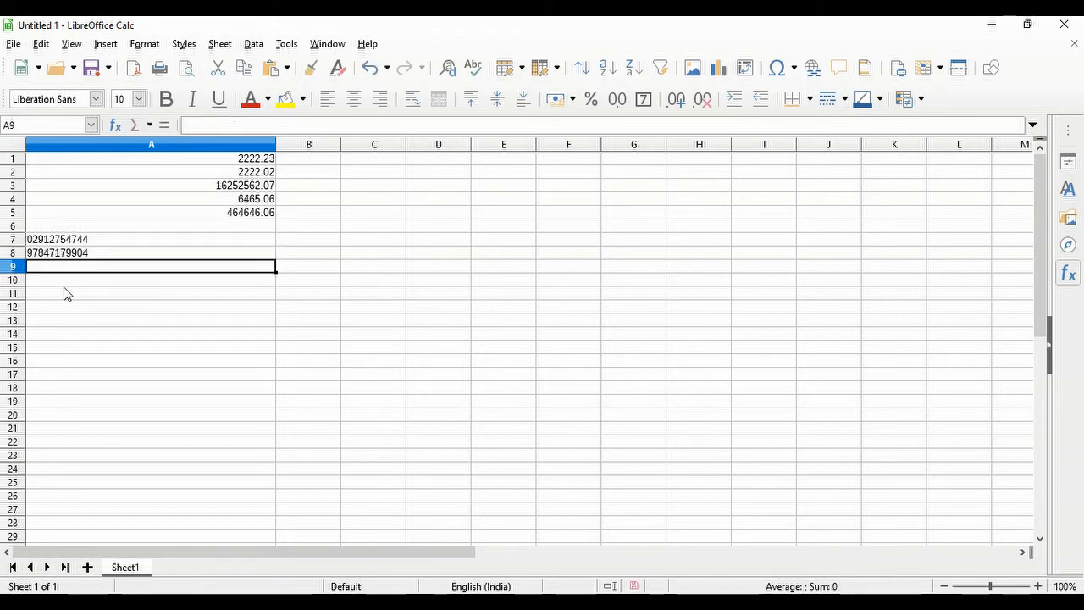
double_click(30, 254)
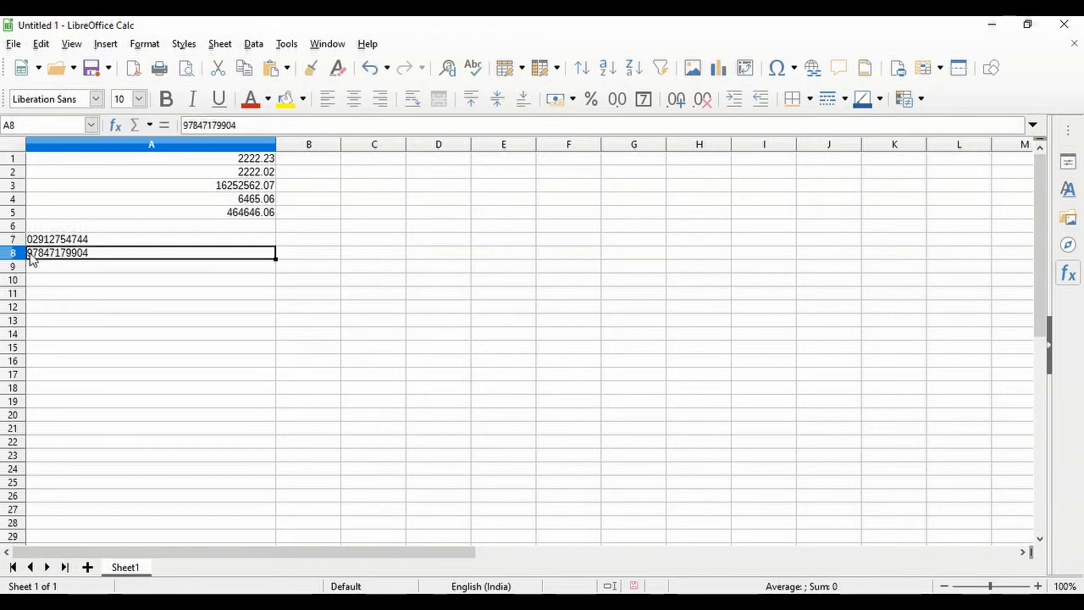
text(0)
key(Return)
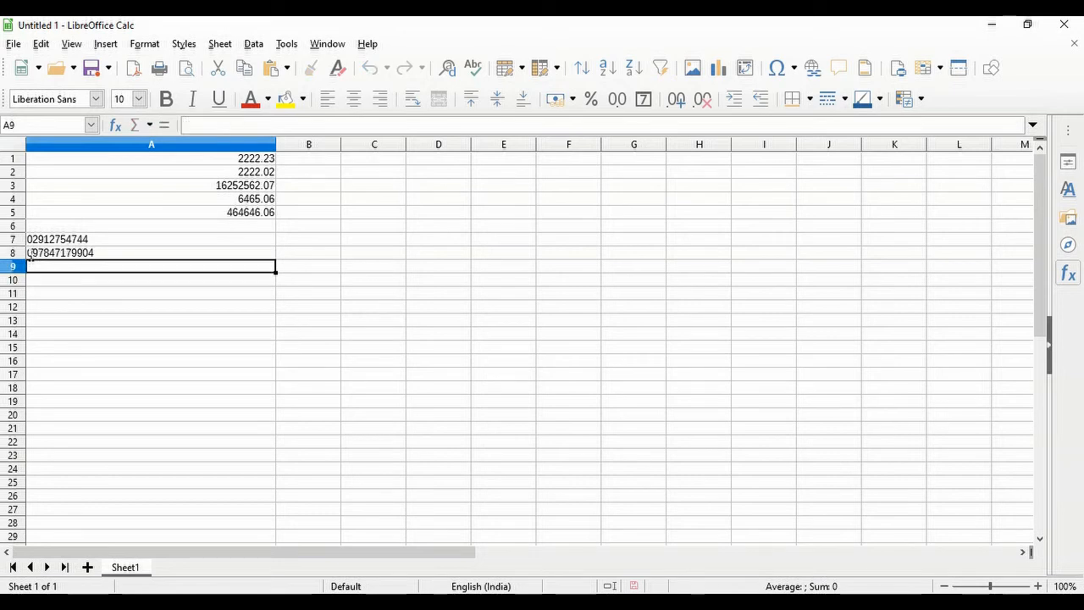
- Select A7:A8 to check both numbers, then pick cell B8
click(46, 238)
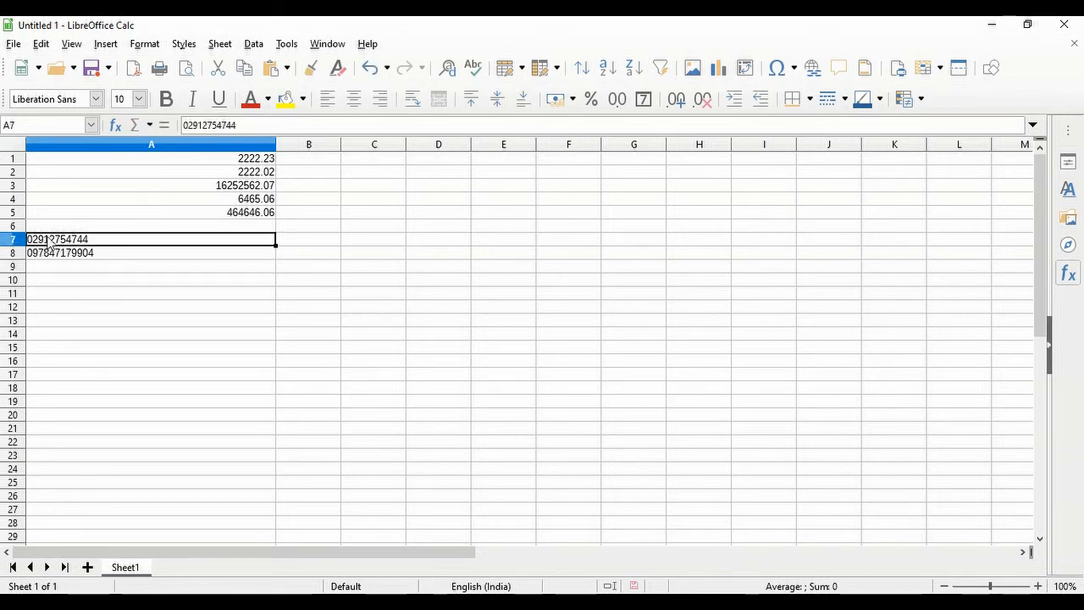
click(58, 254)
drag(61, 241, 62, 253)
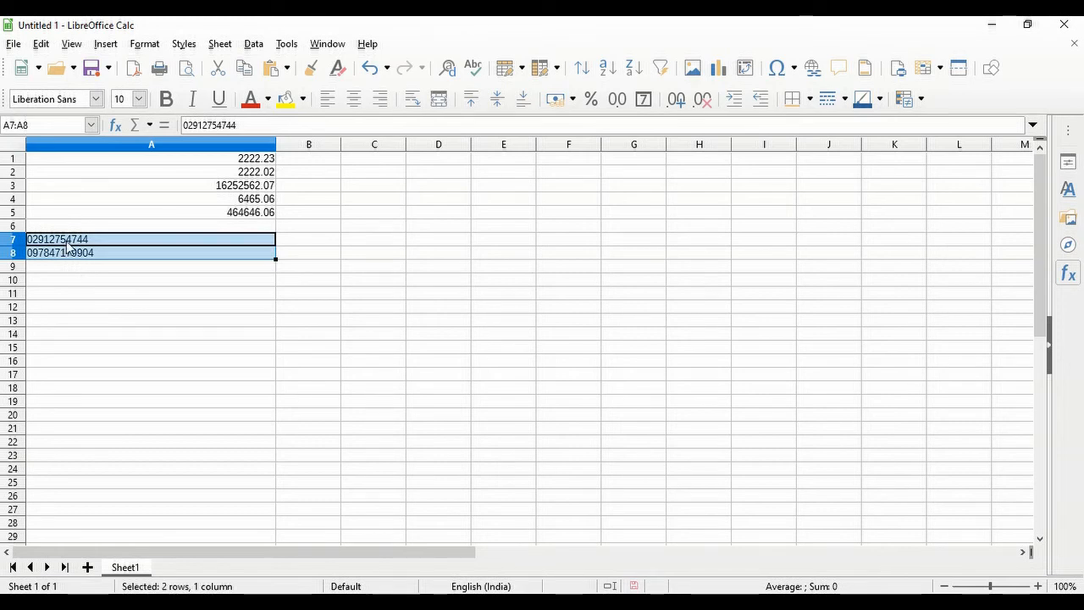
click(308, 253)
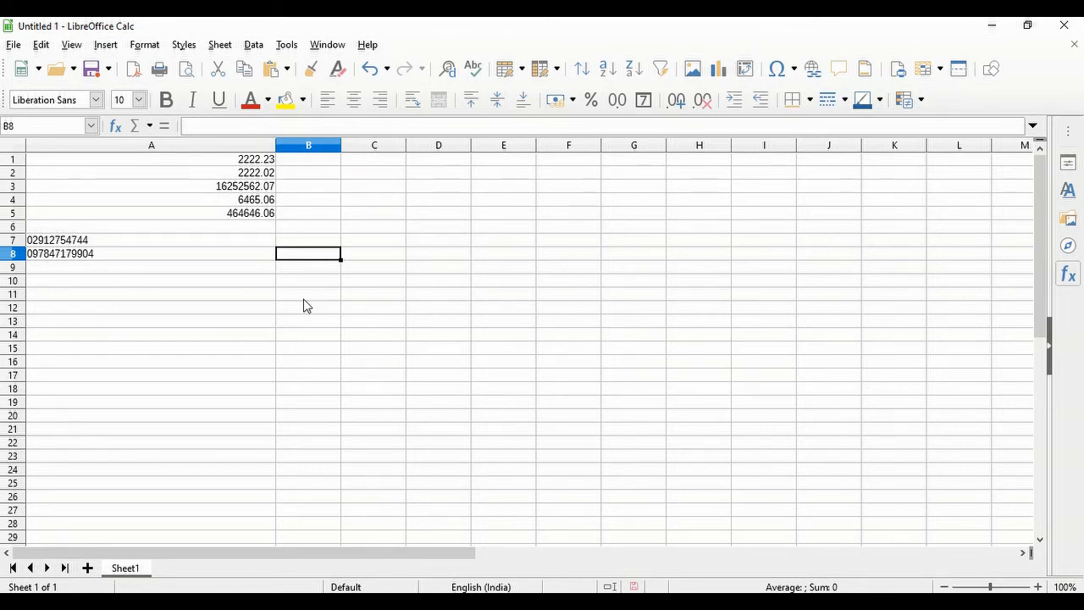
- Enter the dates 23.08.2020 in B8 and 24.08.2020 in B9
text(23.)
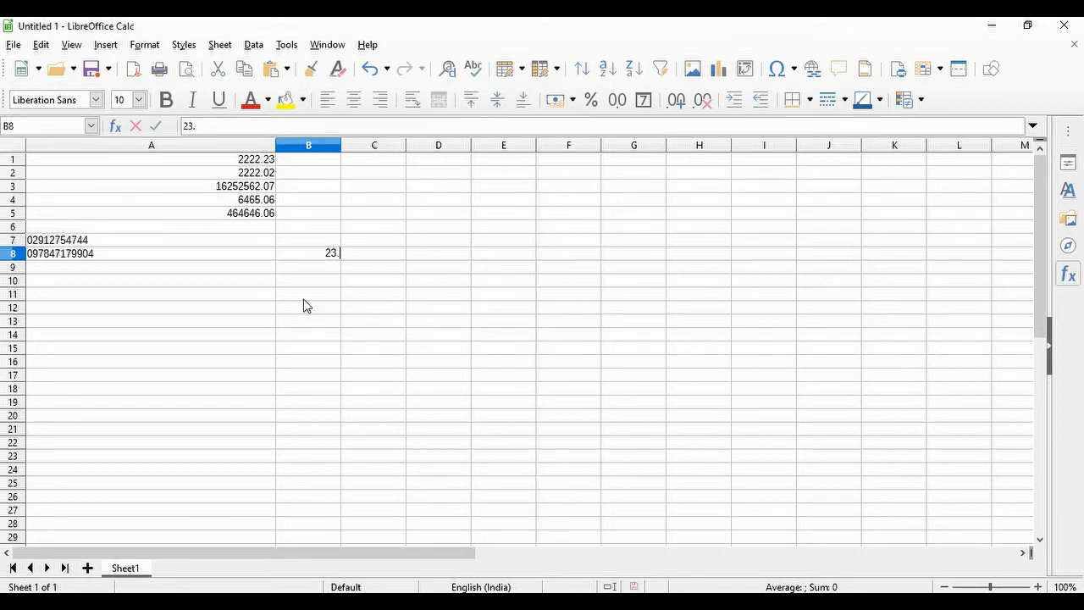
text(08.2020)
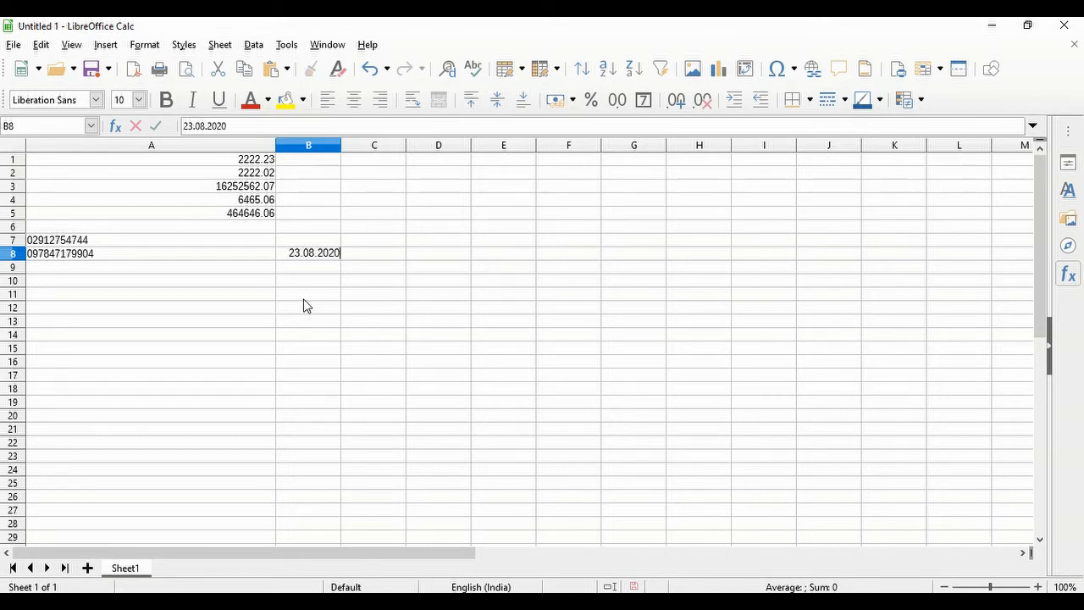
key(Return)
text(23)
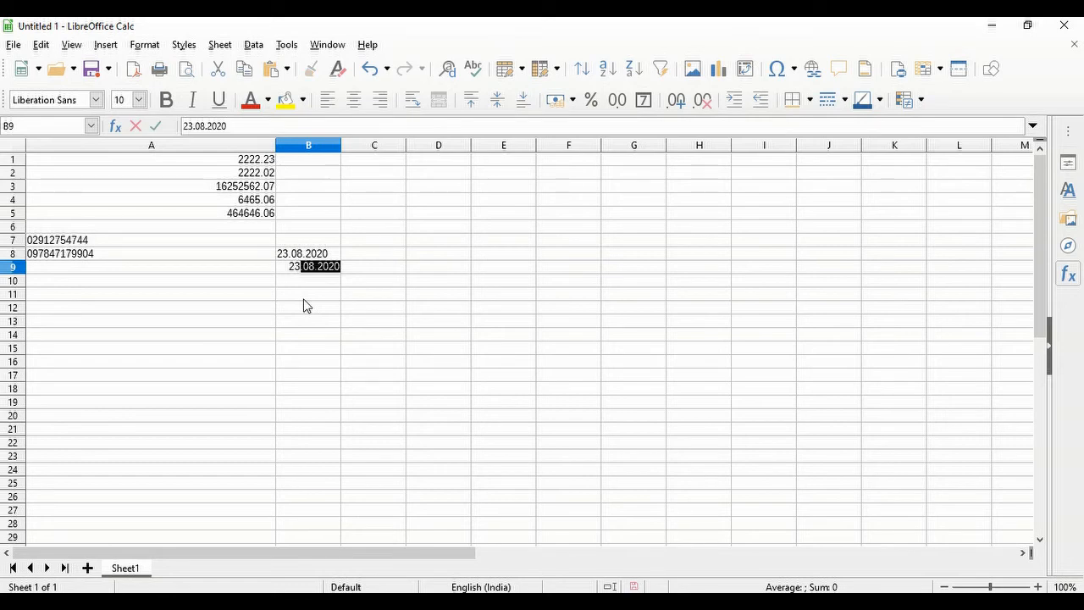
key(BackSpace)
text(.08.2020)
key(Tab)
- Enter times 10:00 in C8 and 11:00 in C9, then select B8:C9
key(Up)
text(1)
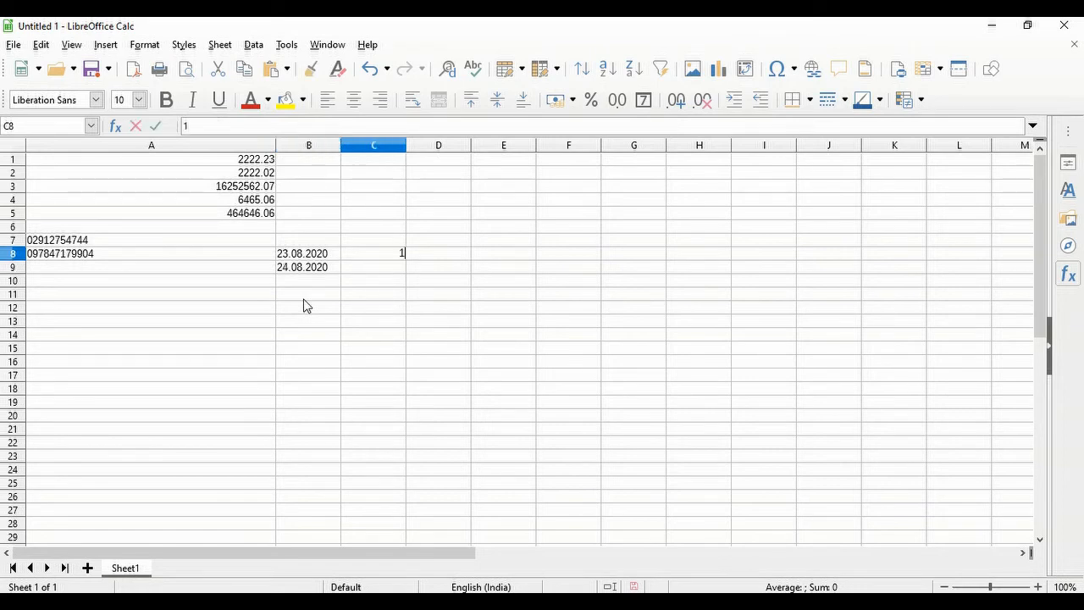
text(0:00)
key(Return)
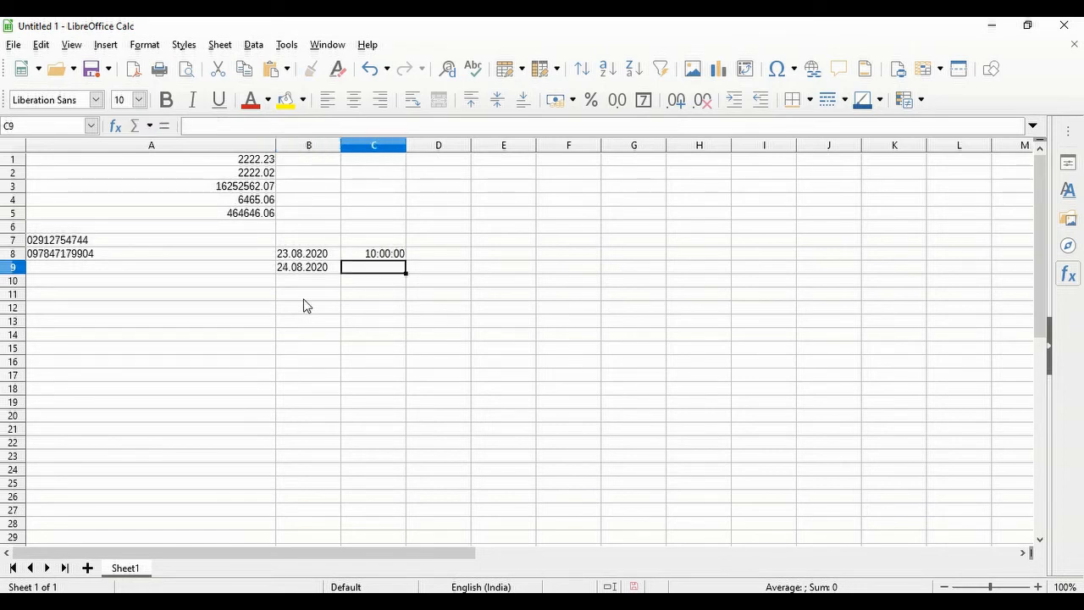
text(11:00)
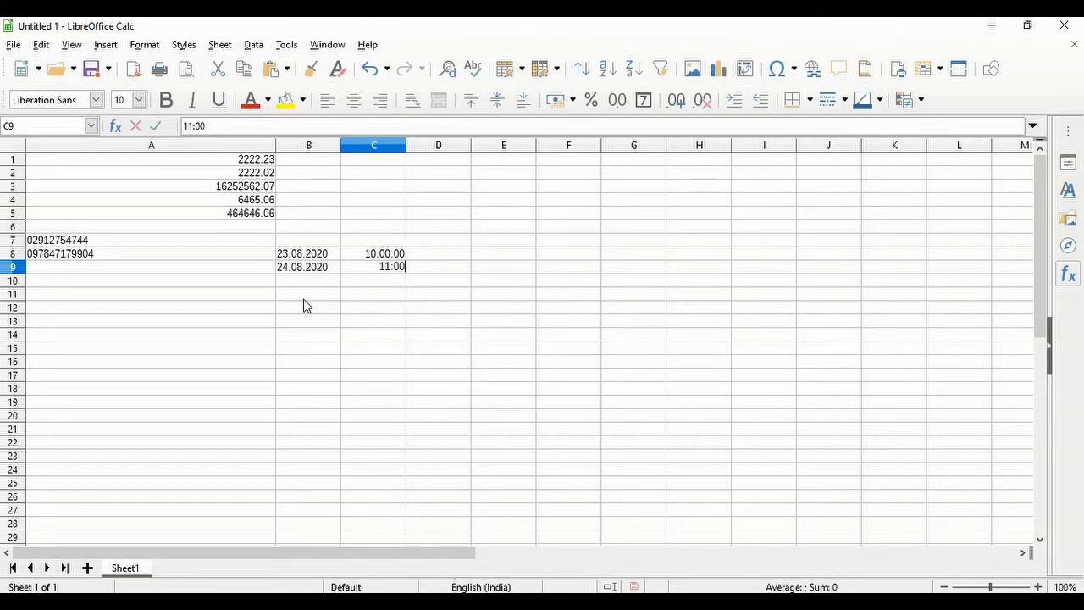
key(Return)
drag(315, 254, 381, 269)
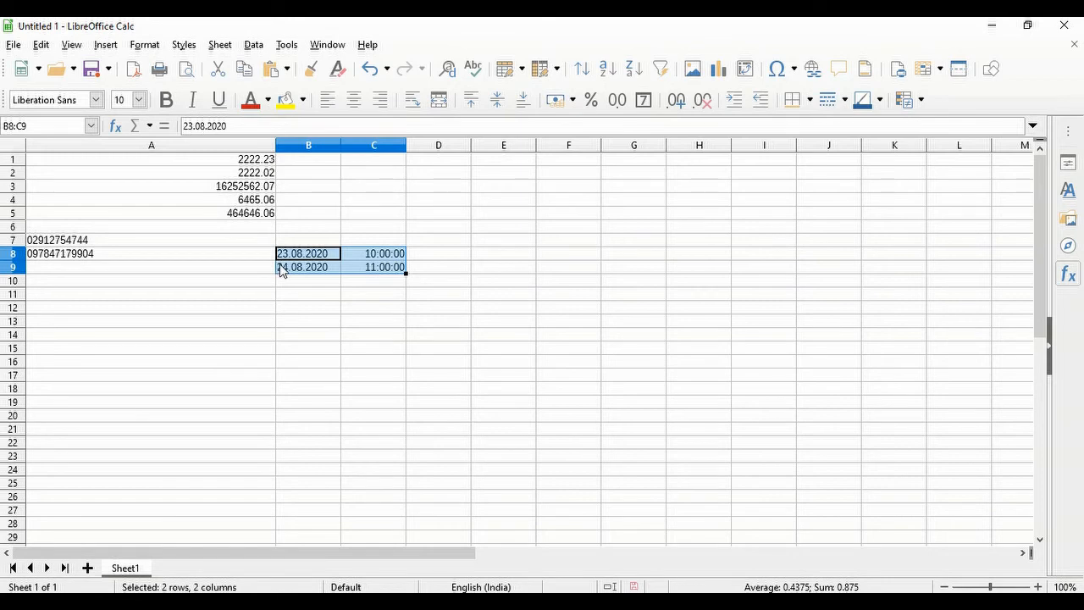
- Give B8:B9 the 31 December 1999 (DD MMMM YYYY) date format
click(314, 284)
drag(320, 254, 327, 267)
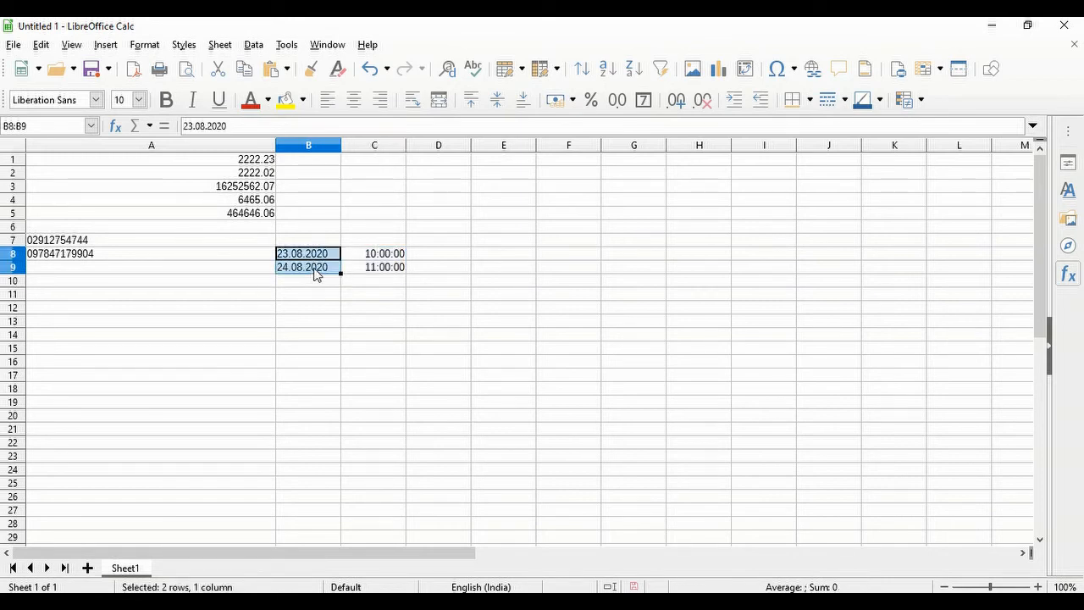
click(145, 46)
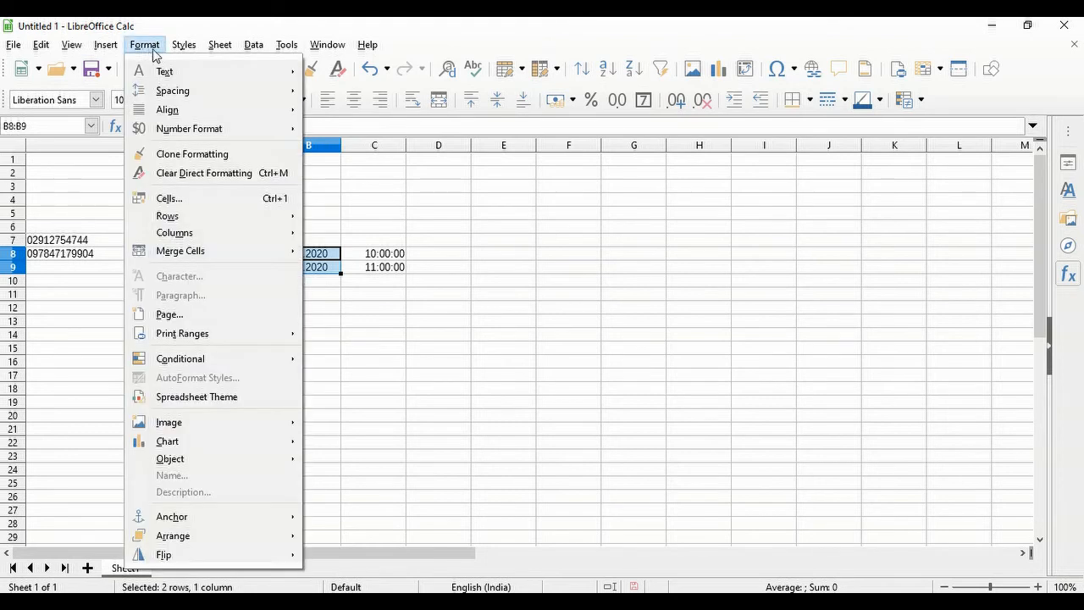
click(196, 201)
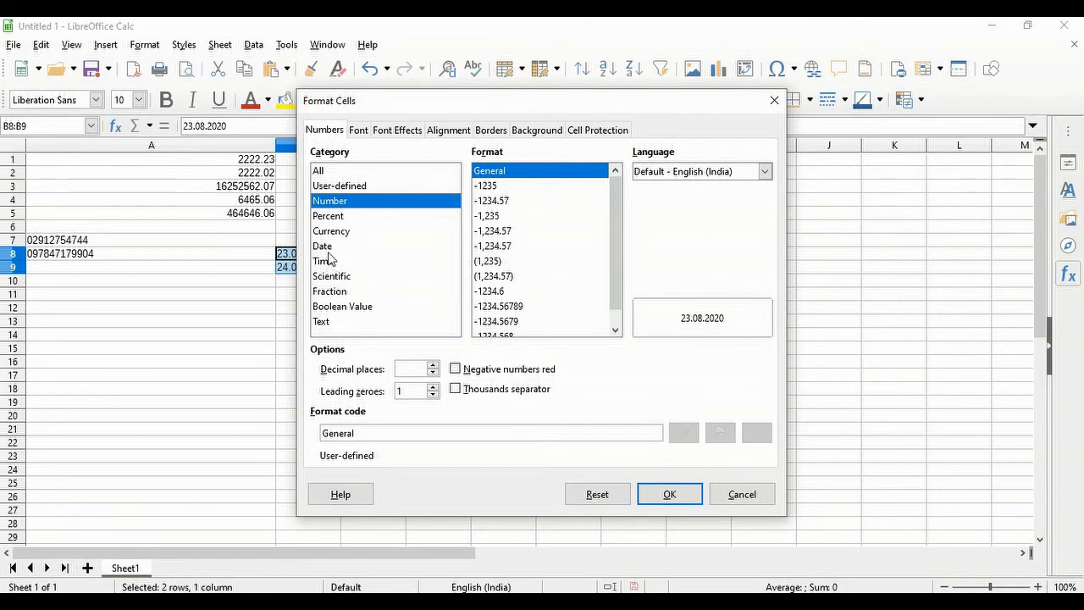
click(328, 247)
drag(484, 102, 689, 102)
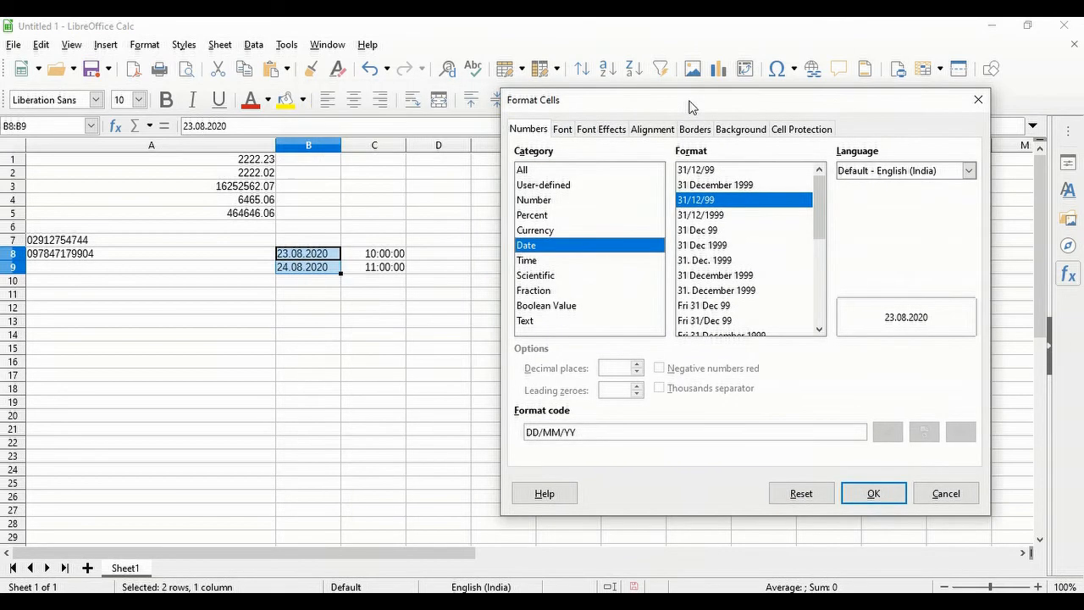
click(730, 187)
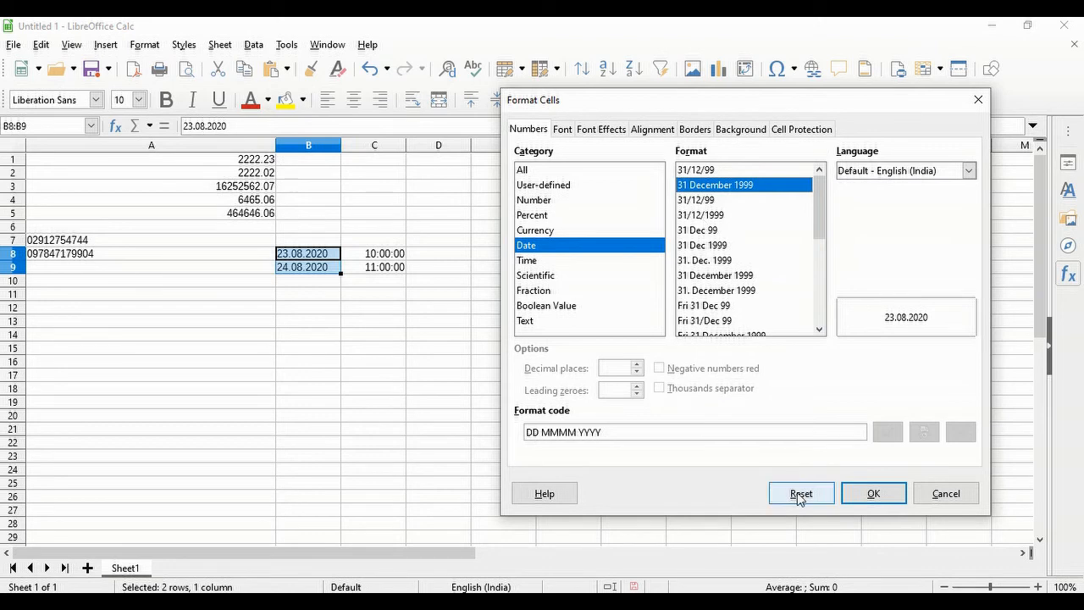
click(873, 494)
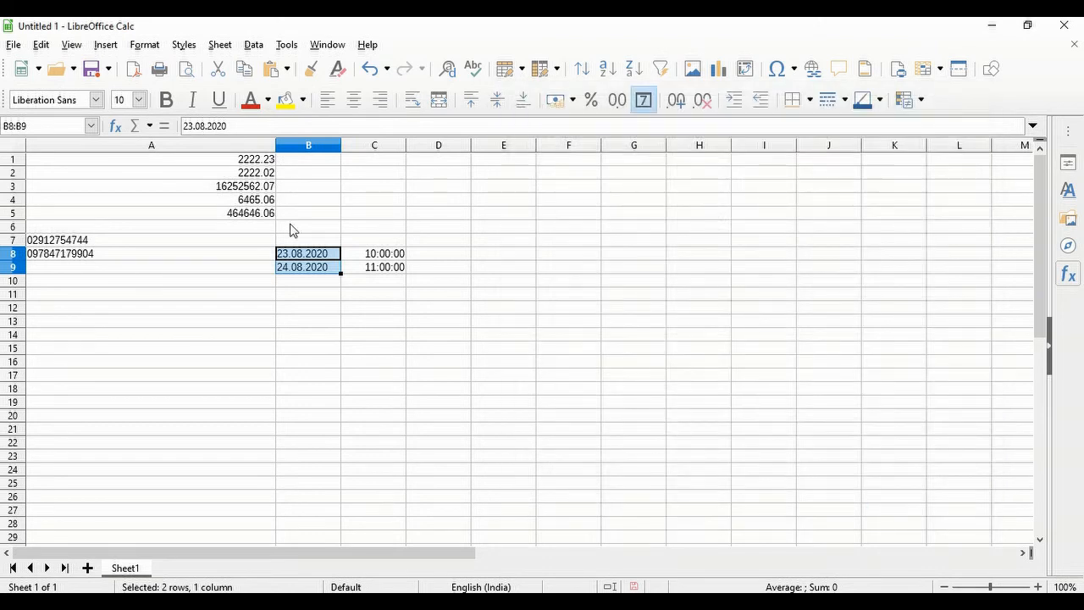
click(303, 257)
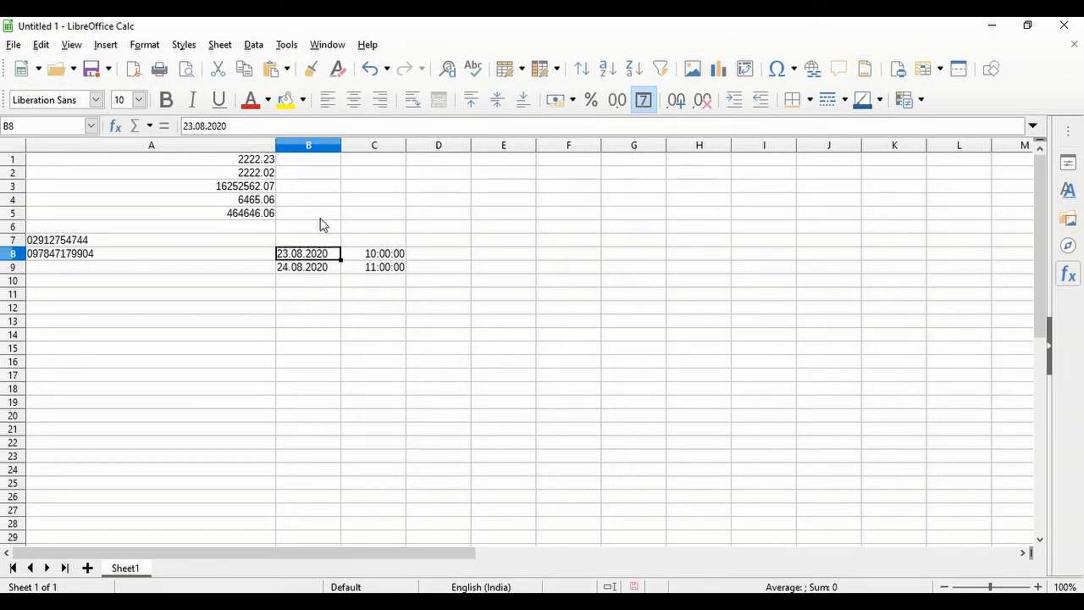
click(645, 102)
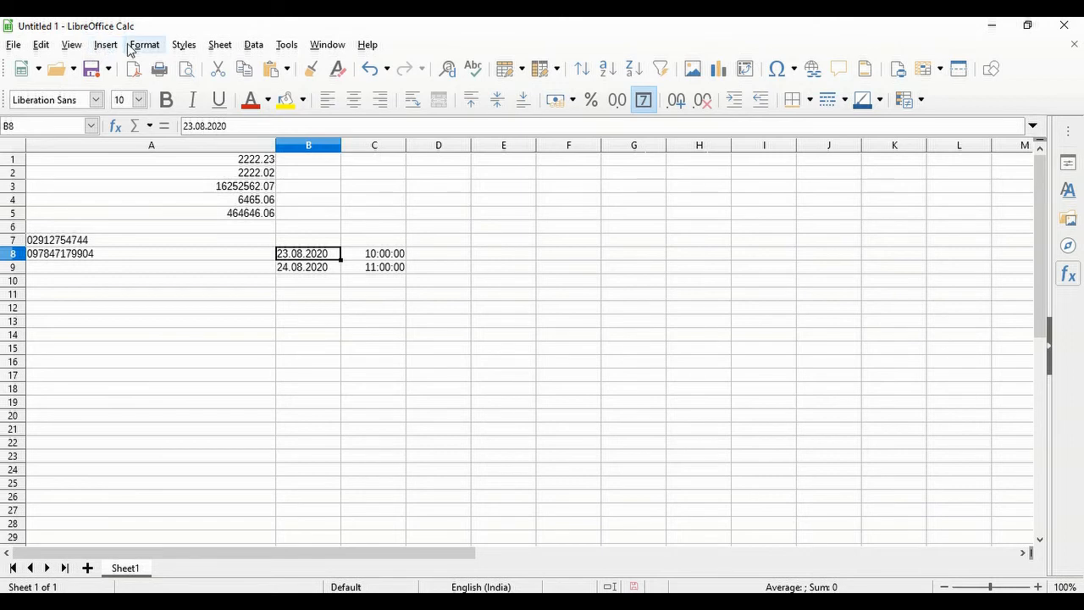
- Re-enter B8 as 23/08/2020 and B9 as 24/08/2020 so they become real dates
click(131, 47)
key(Escape)
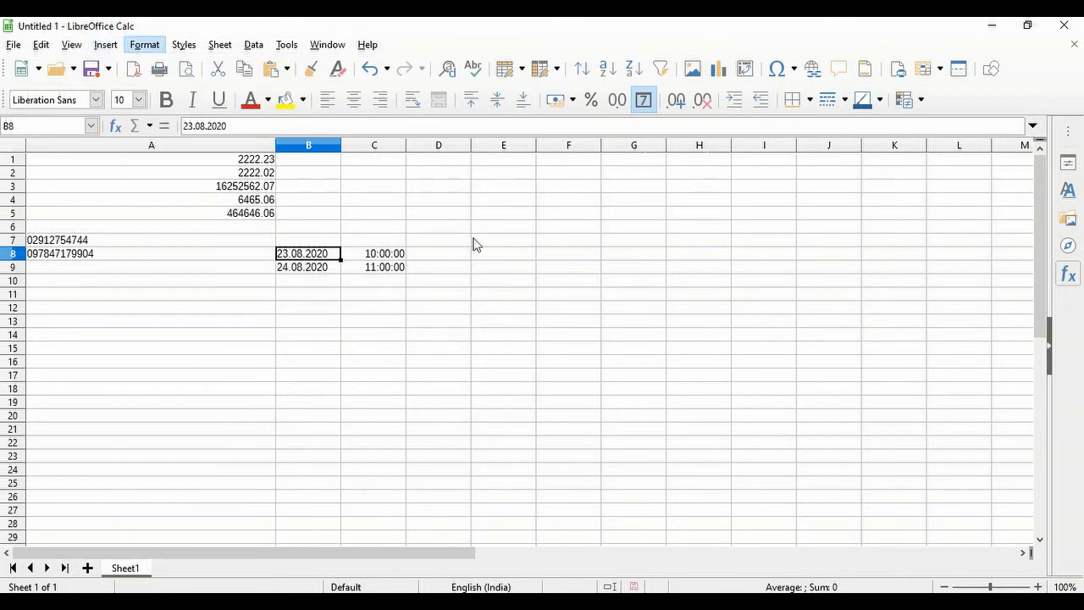
key(ctrl+1)
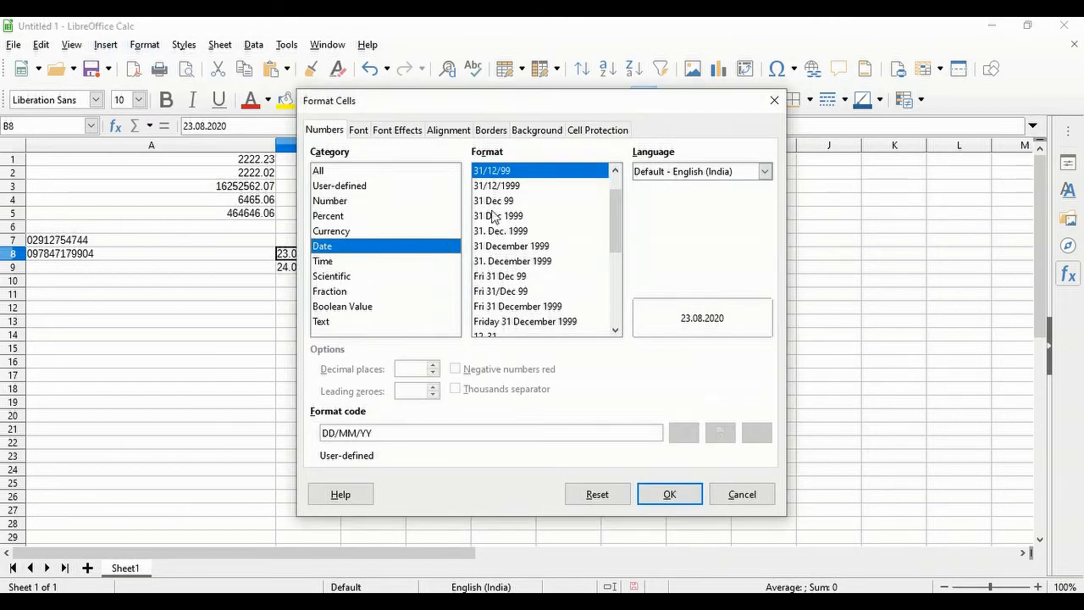
click(669, 494)
text(23/0)
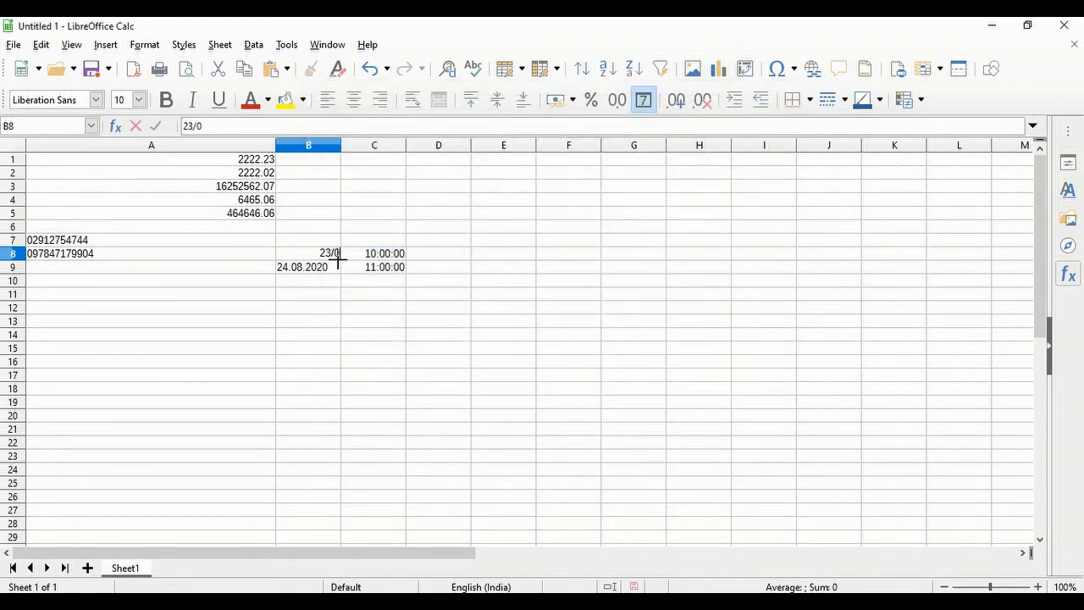
text(8/2020)
key(Return)
text(24/08/2020)
key(Return)
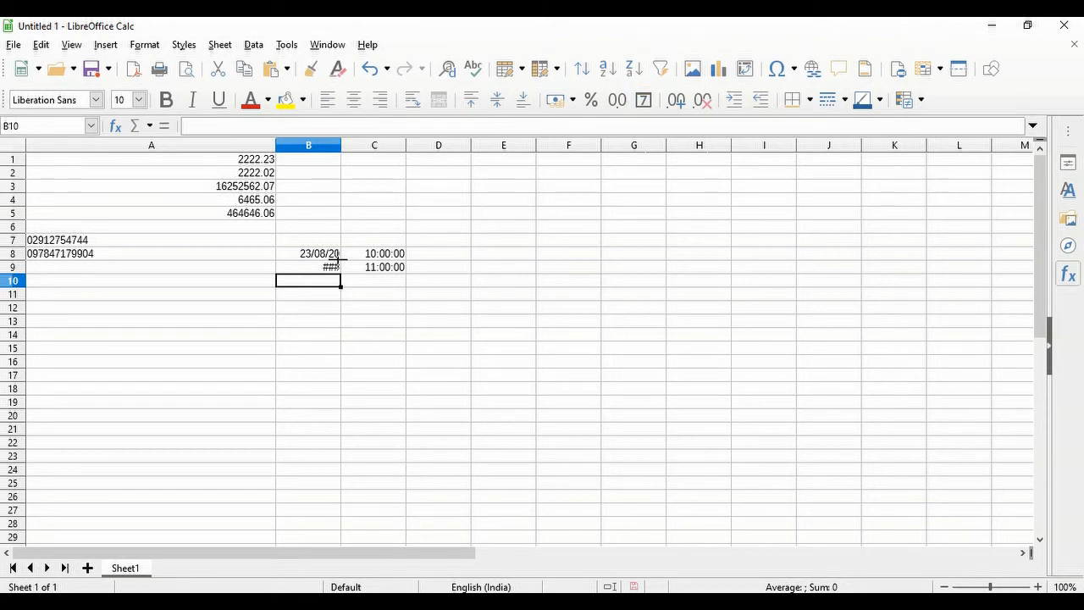
- Recommit the B9 date, autofit column B to the long date, and select B8:B9
click(312, 266)
click(249, 127)
key(Return)
double_click(341, 145)
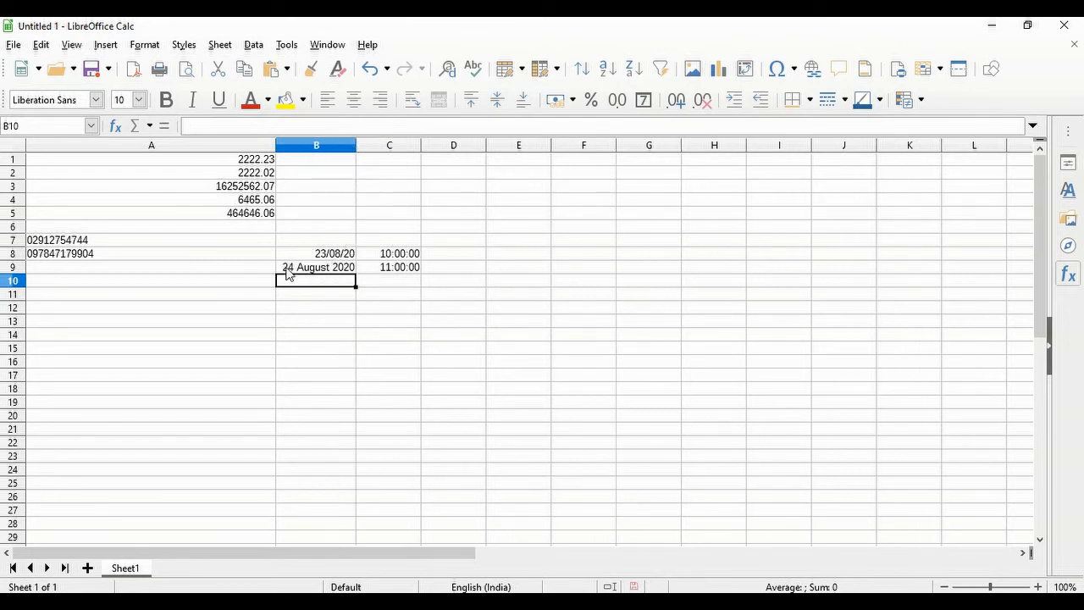
click(313, 269)
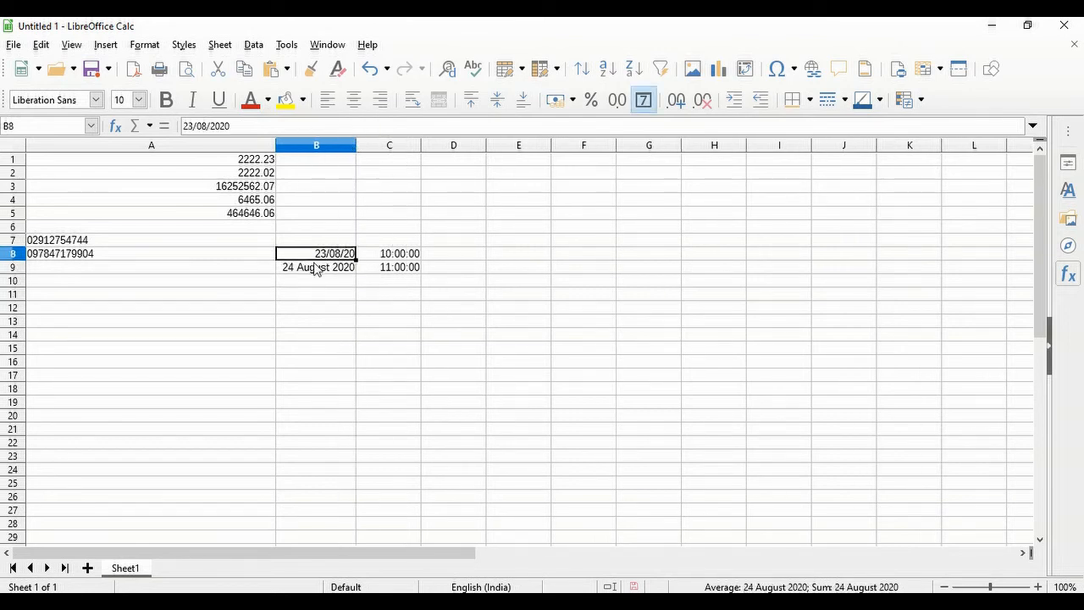
key(Up)
click(324, 266)
key(Up)
key(shift+Down)
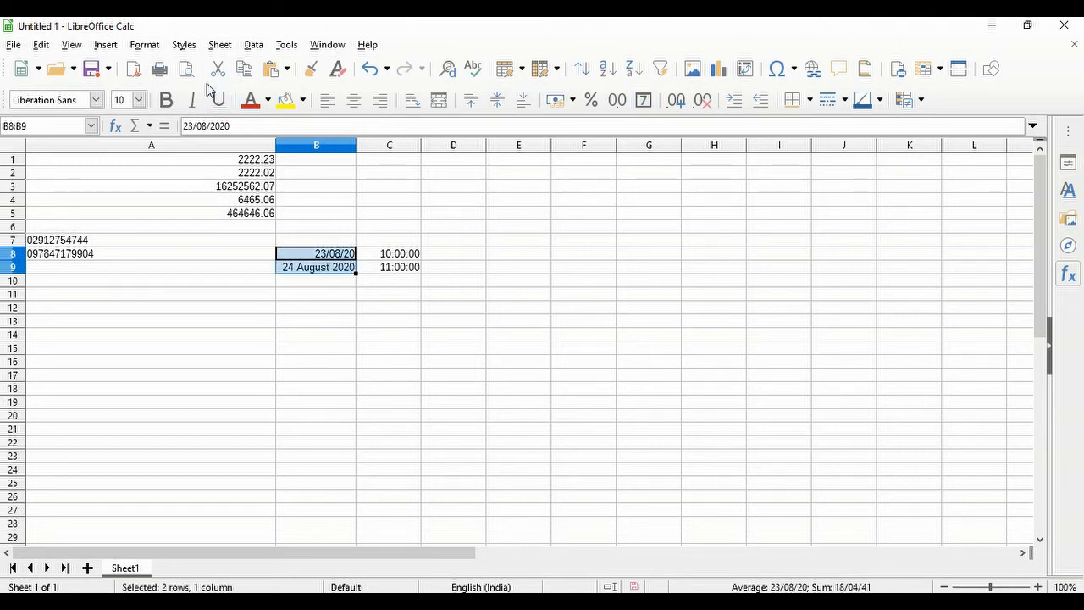
- Format the dates in B8:B9 with the 1999-12-31 year-month-day format
click(144, 44)
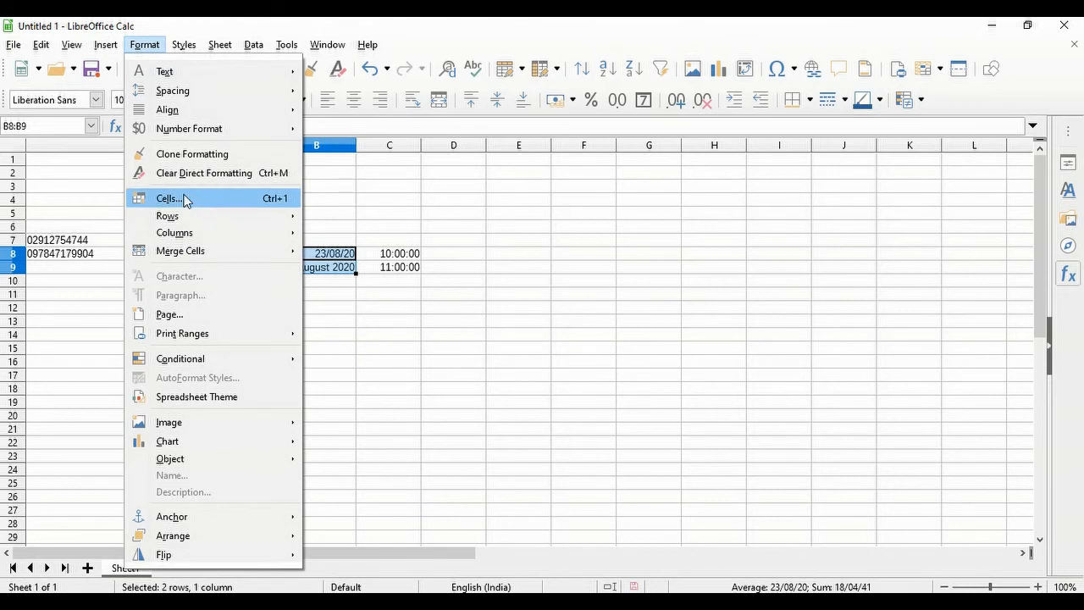
click(179, 198)
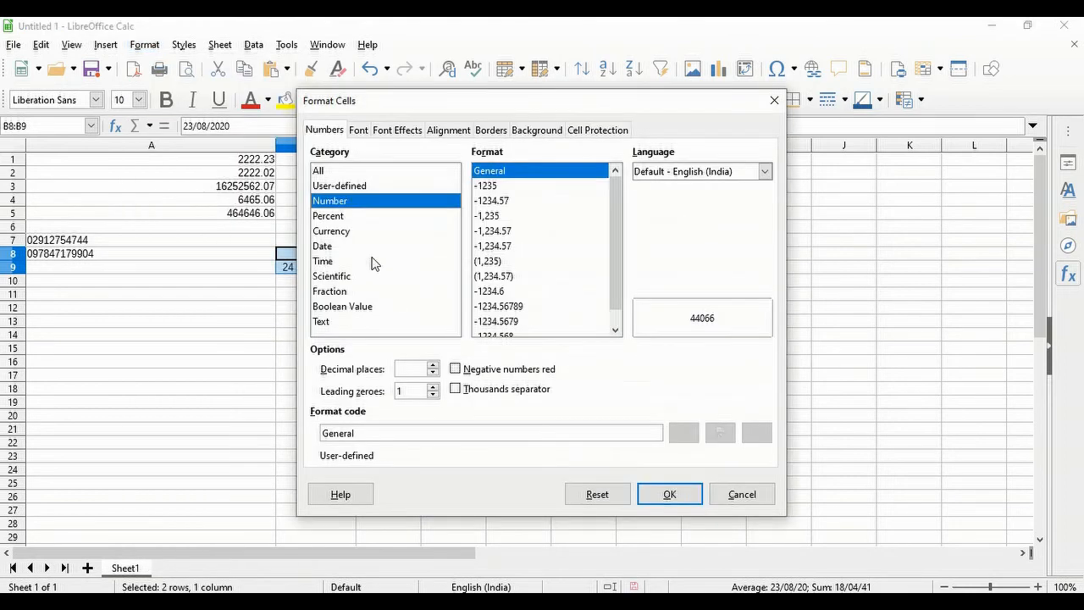
click(328, 246)
click(496, 276)
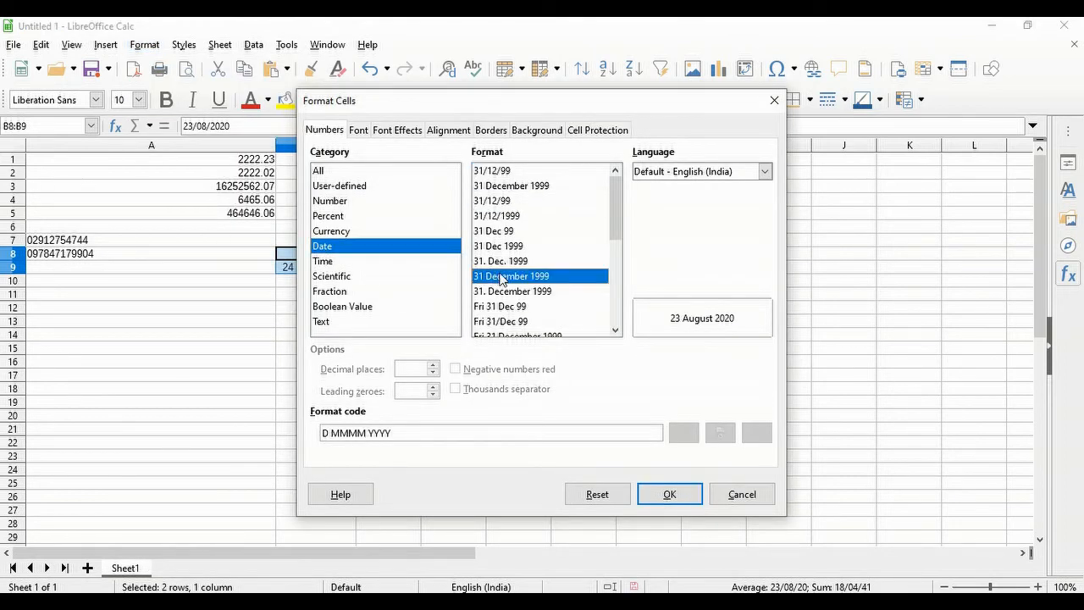
click(513, 291)
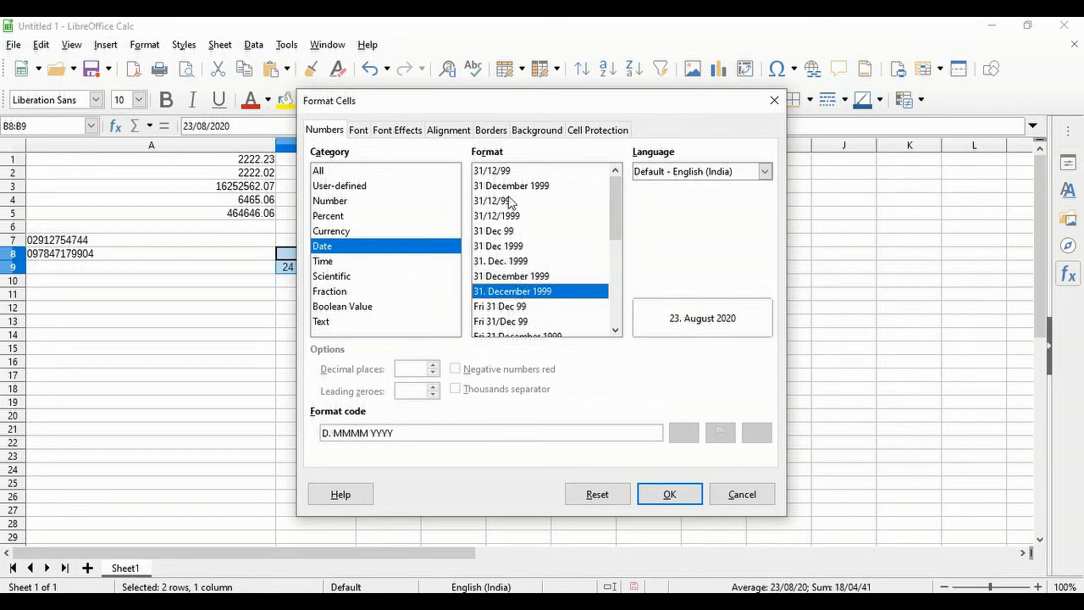
scroll(505, 297, down, 5)
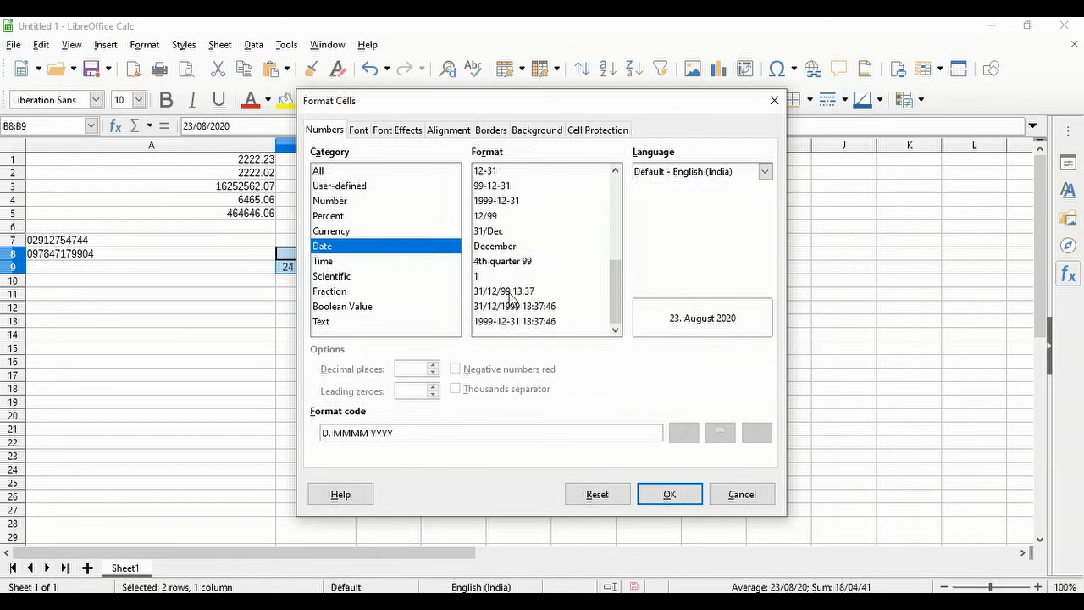
click(516, 263)
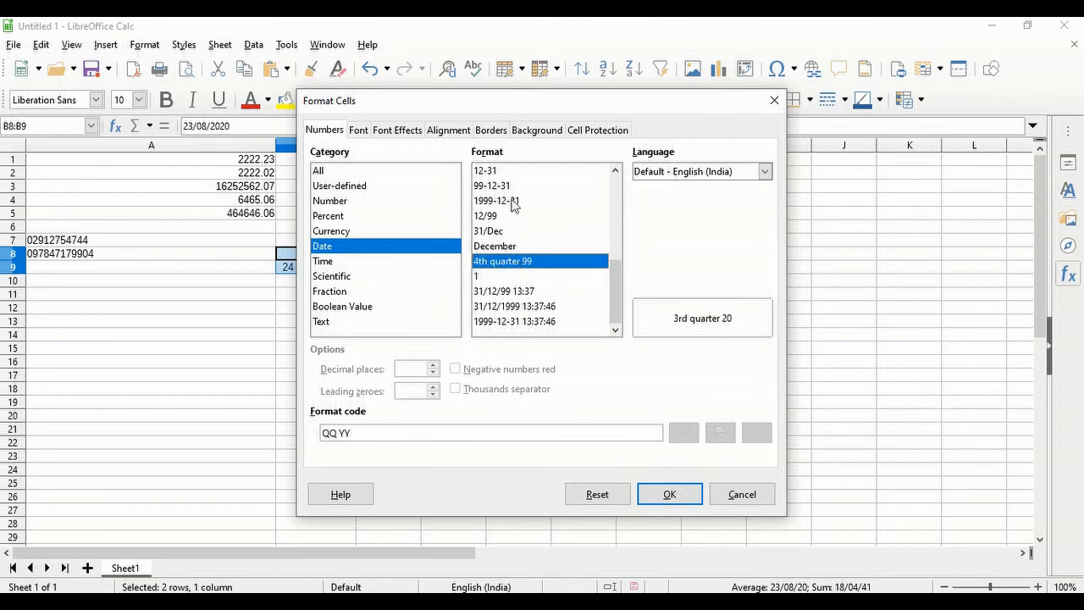
click(514, 203)
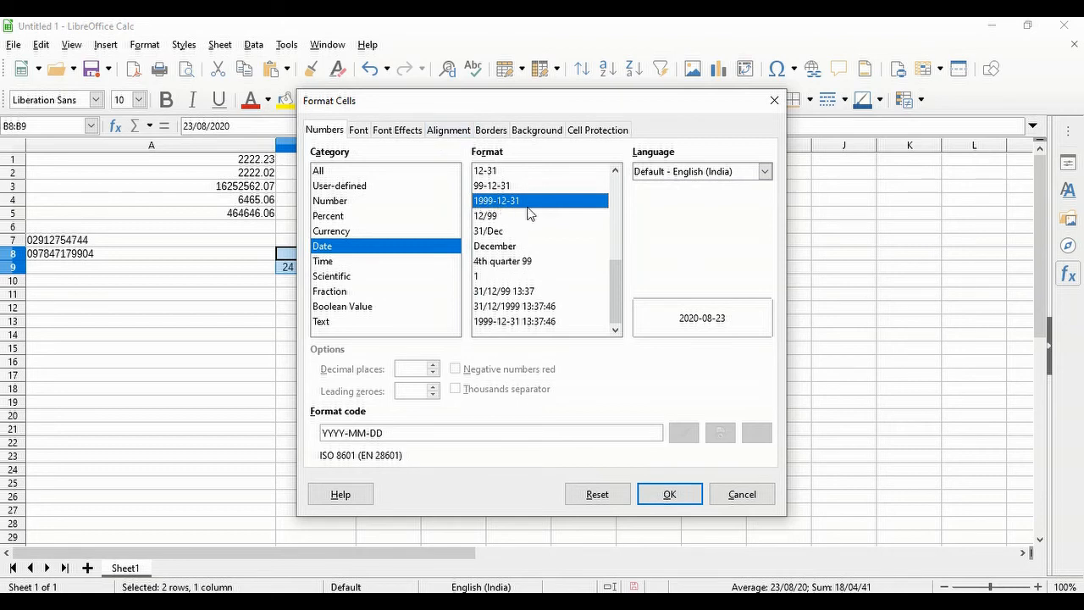
click(670, 494)
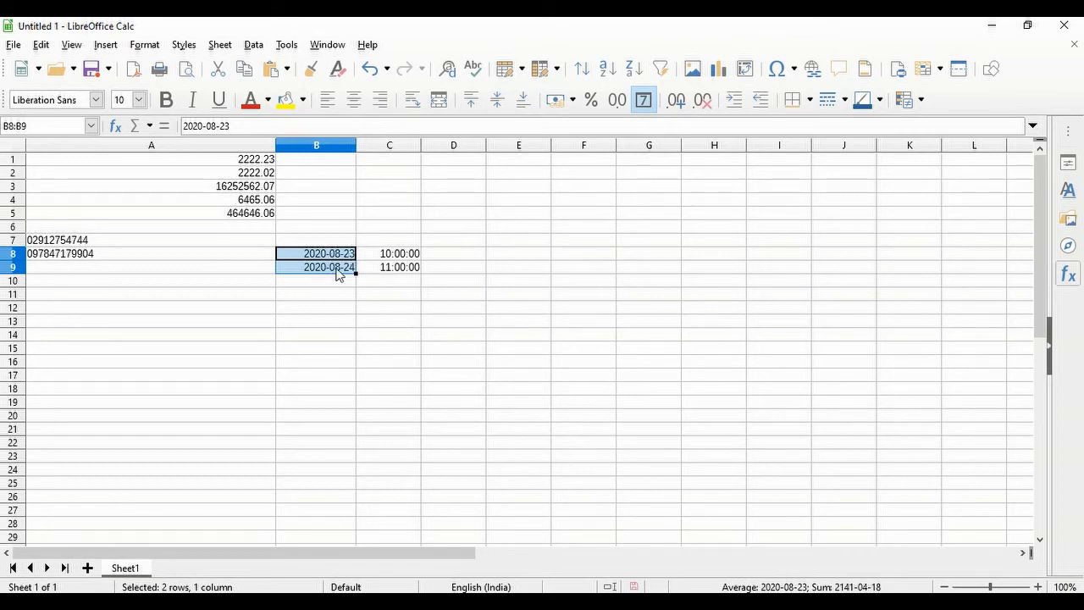
- Format the times in C8:C9 with the 13:37 hours-and-minutes format
click(348, 274)
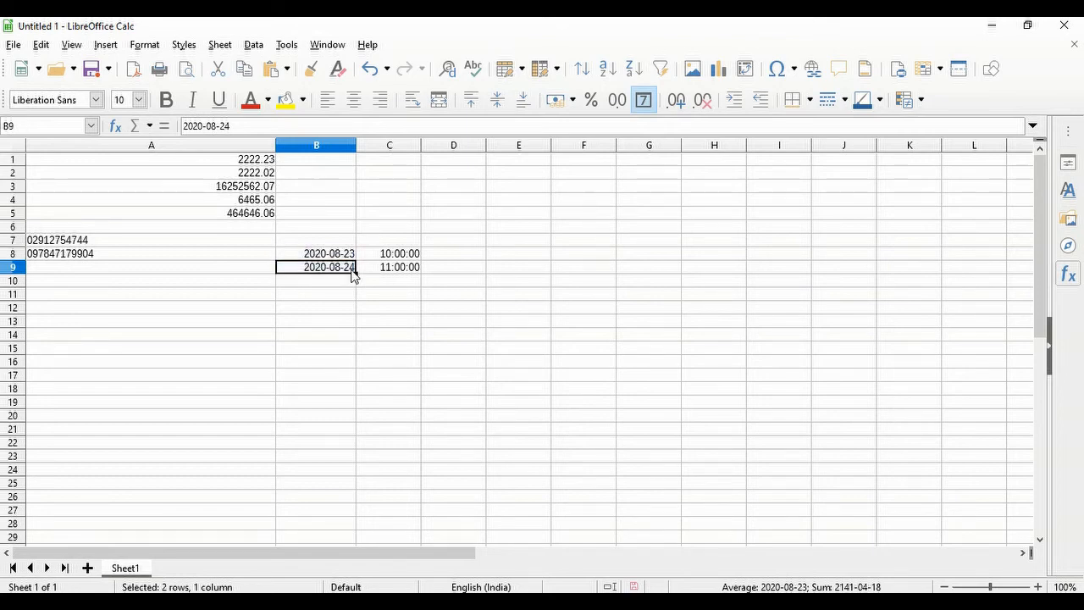
click(395, 254)
drag(398, 254, 399, 268)
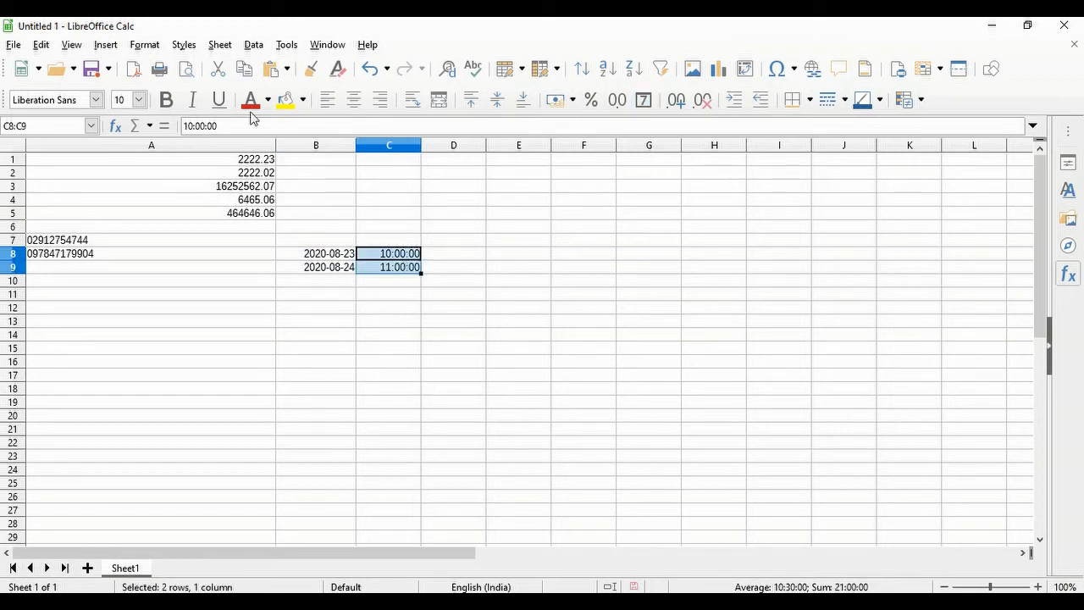
click(142, 44)
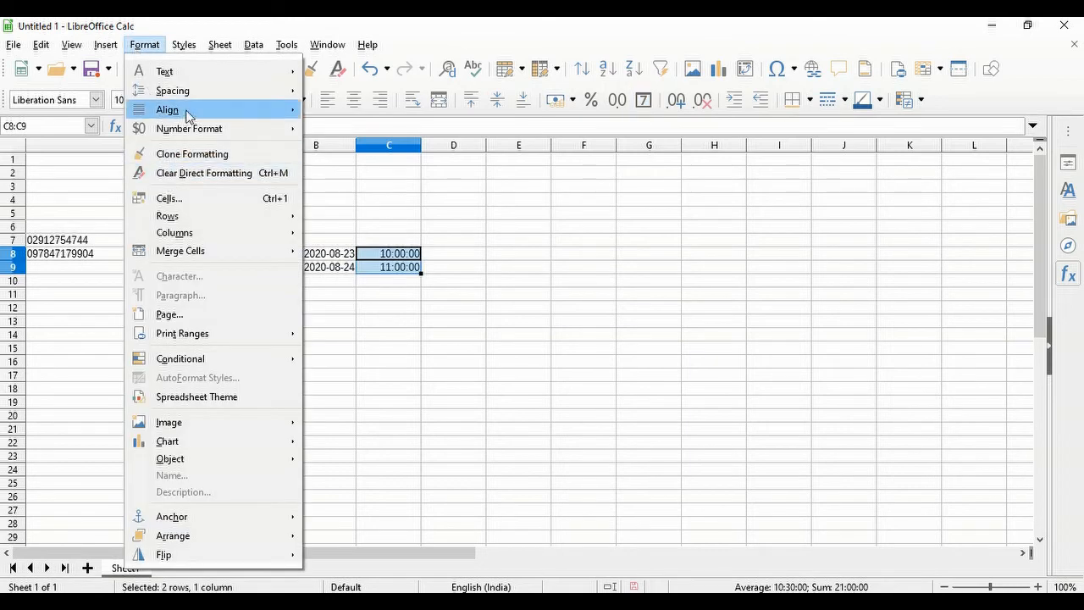
key(Escape)
key(ctrl+1)
drag(521, 110, 848, 147)
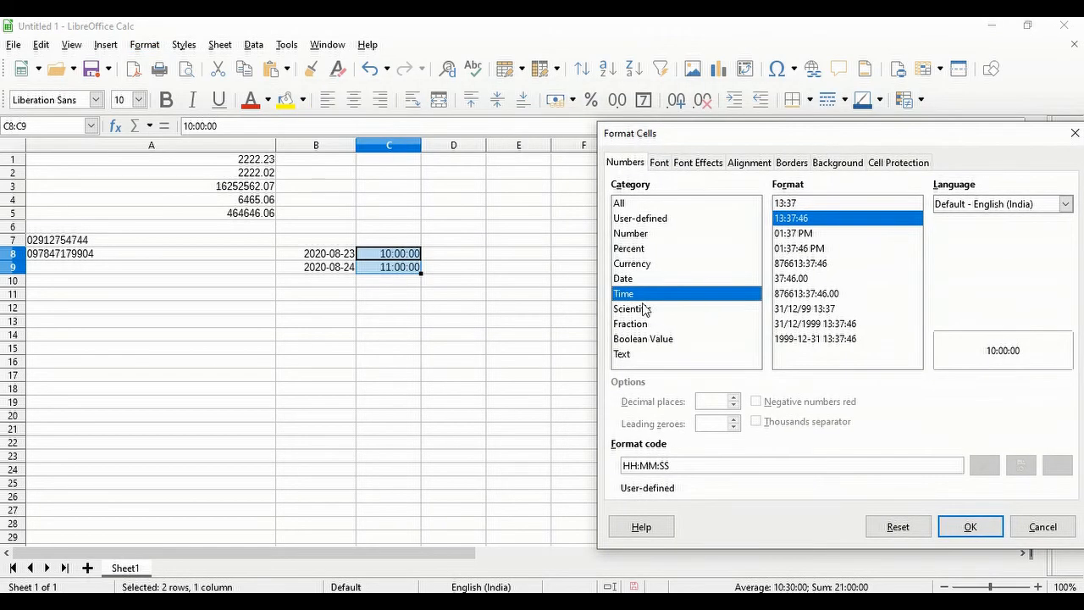
click(803, 248)
click(804, 264)
click(806, 293)
click(808, 308)
click(811, 323)
click(815, 339)
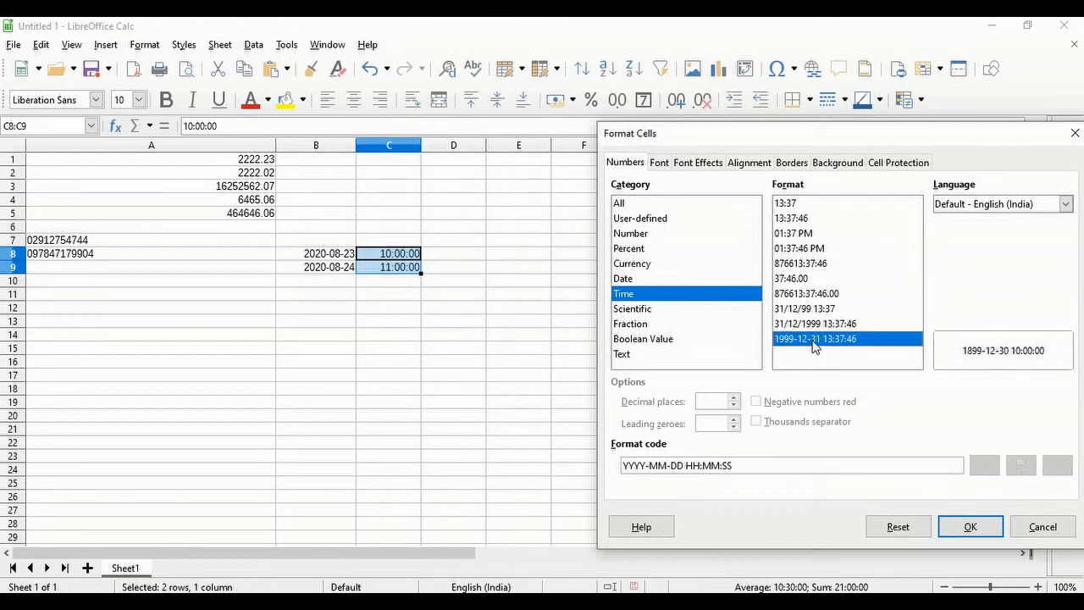
click(815, 308)
click(813, 293)
click(812, 278)
click(809, 263)
click(809, 248)
click(808, 233)
click(805, 219)
click(802, 203)
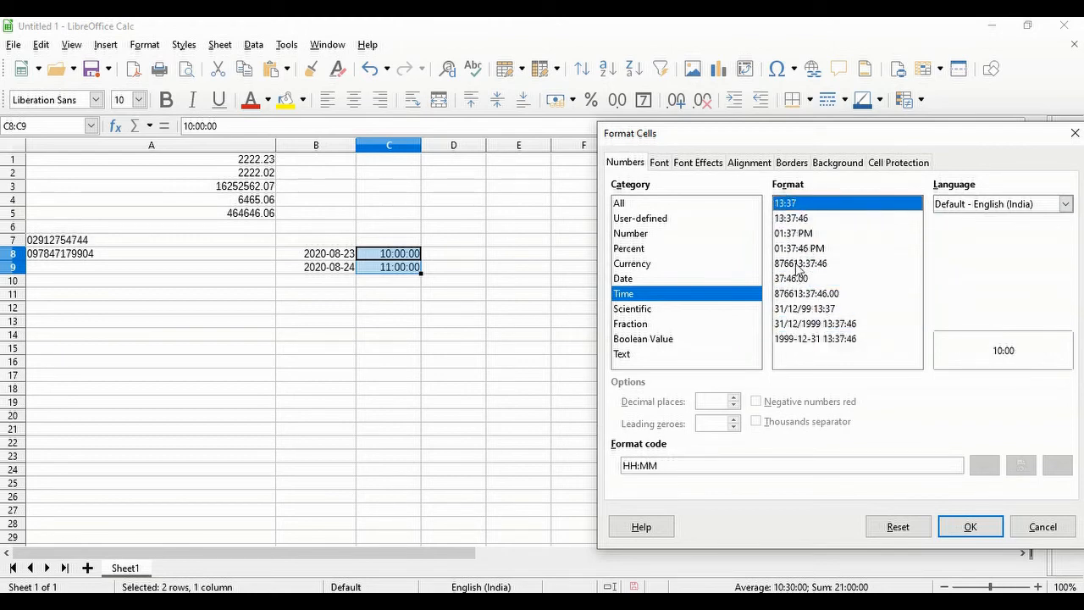
click(970, 527)
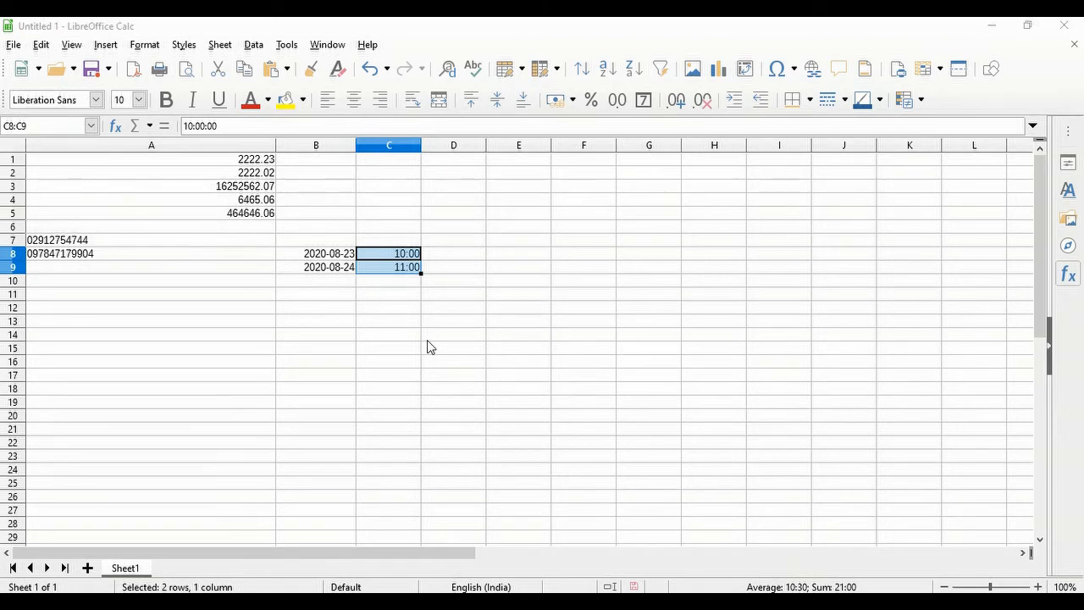
click(163, 243)
click(164, 254)
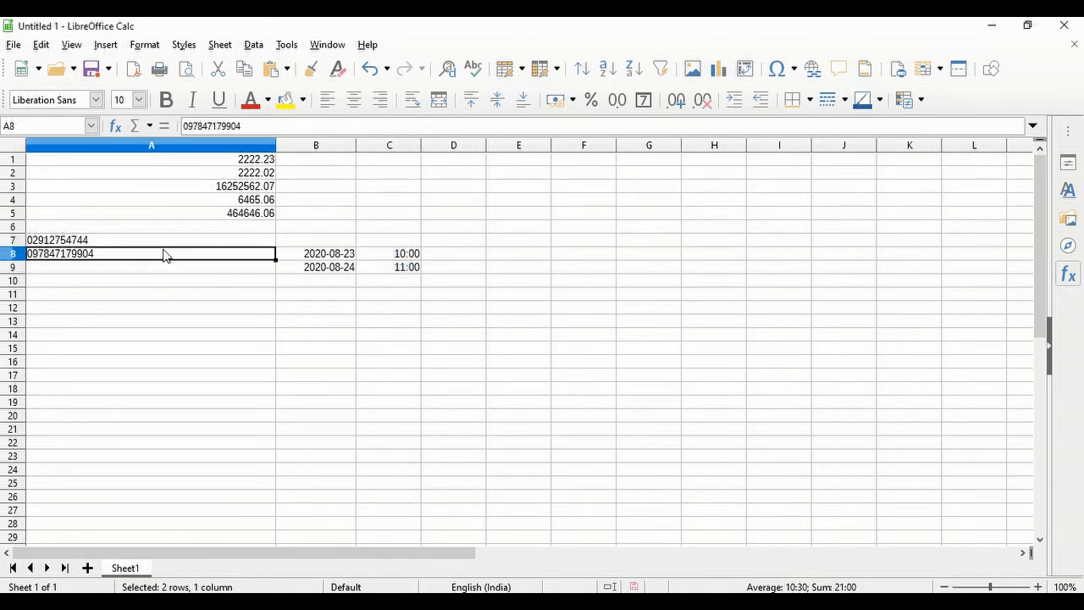
click(174, 246)
click(176, 255)
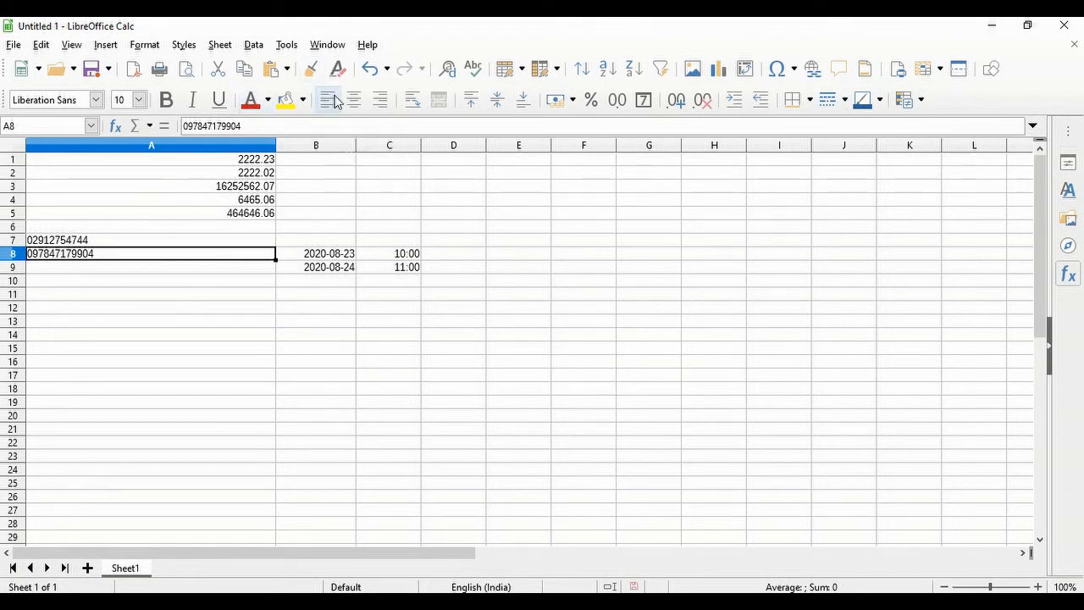
click(359, 102)
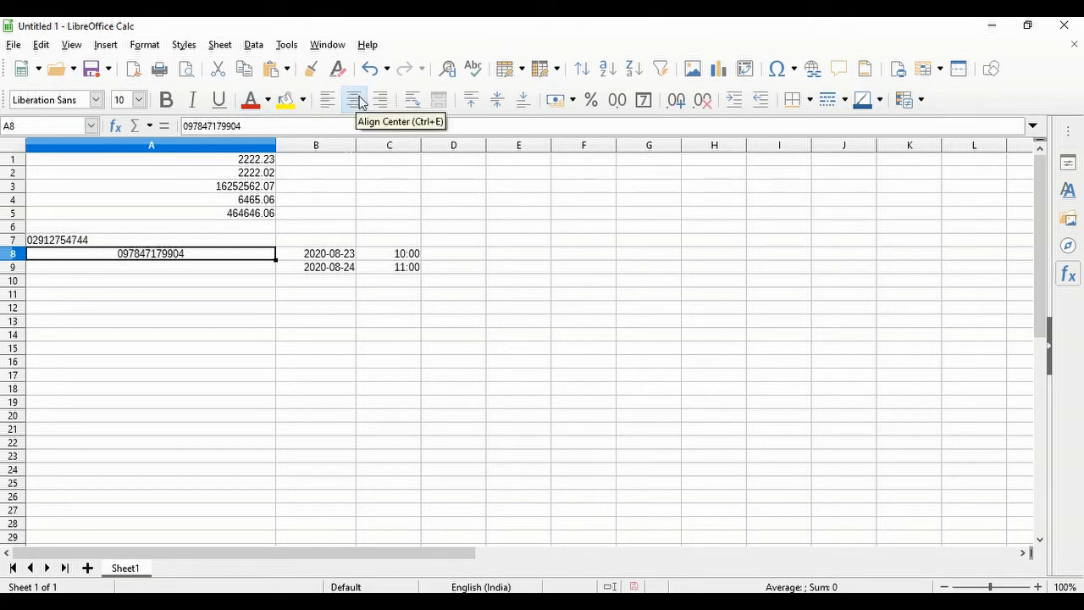
click(386, 105)
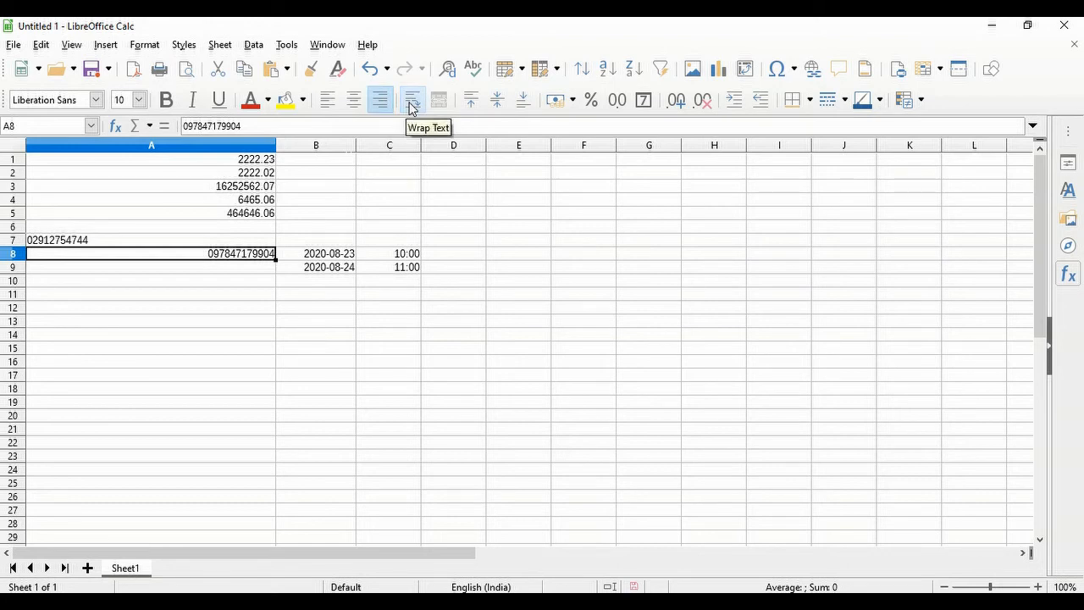
click(411, 102)
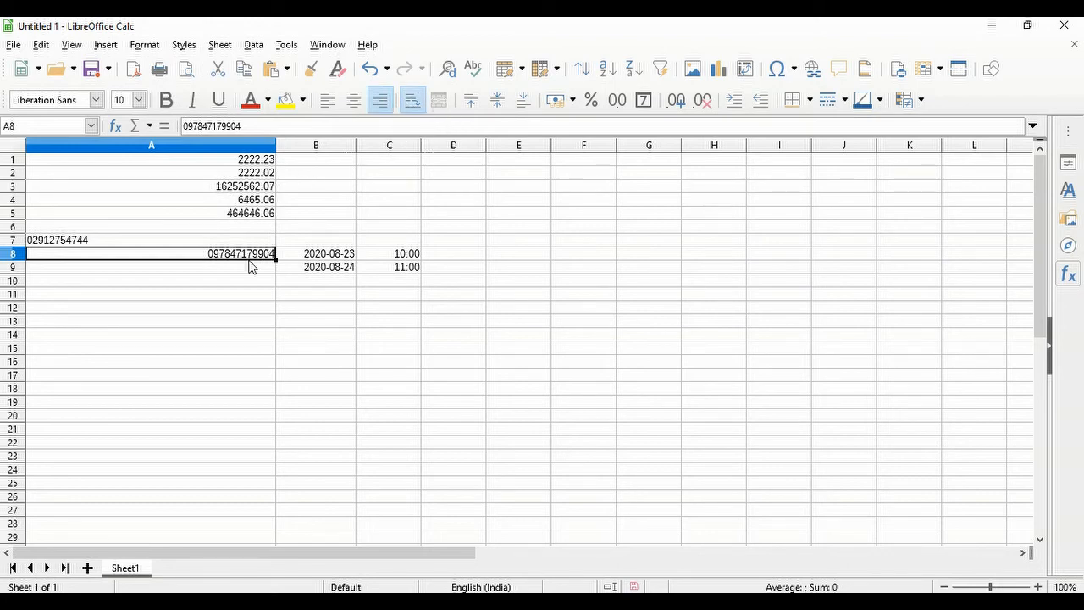
click(227, 279)
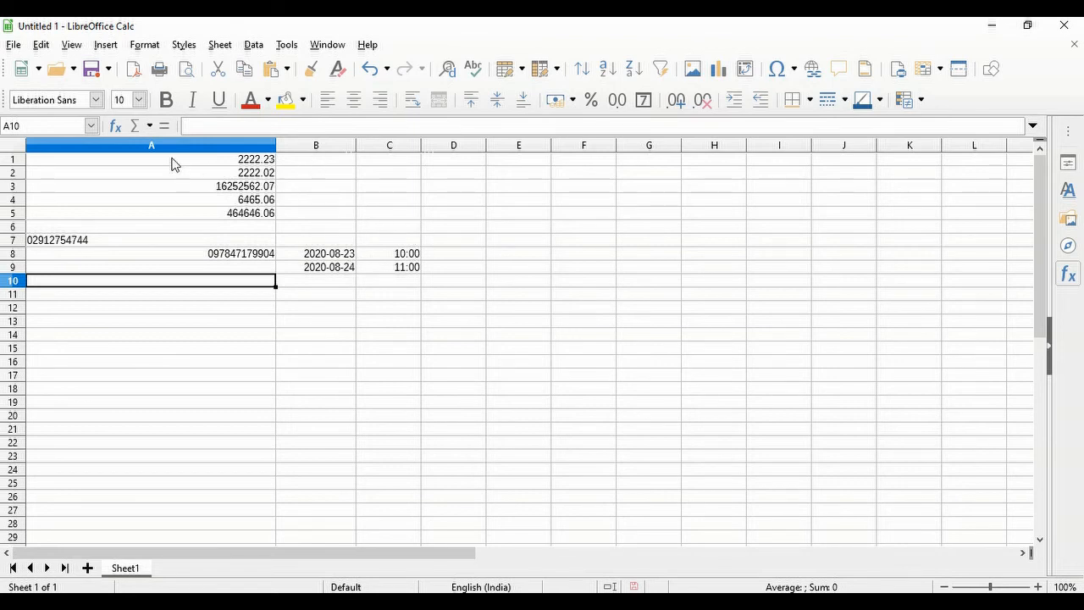
- Turn on wrapping for B14, enter a very long test number, then delete it
click(324, 160)
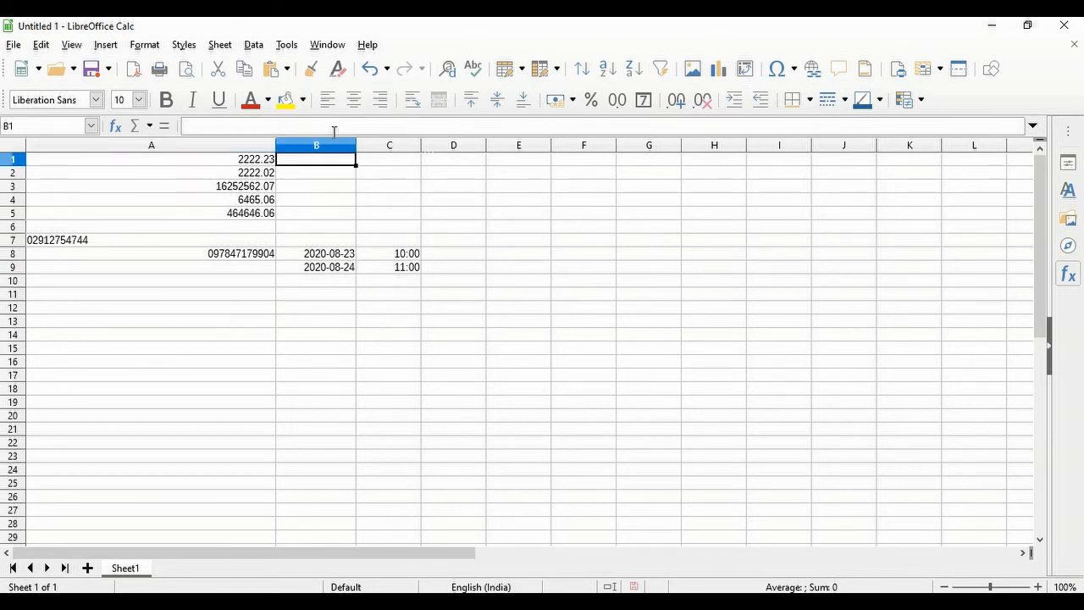
click(450, 283)
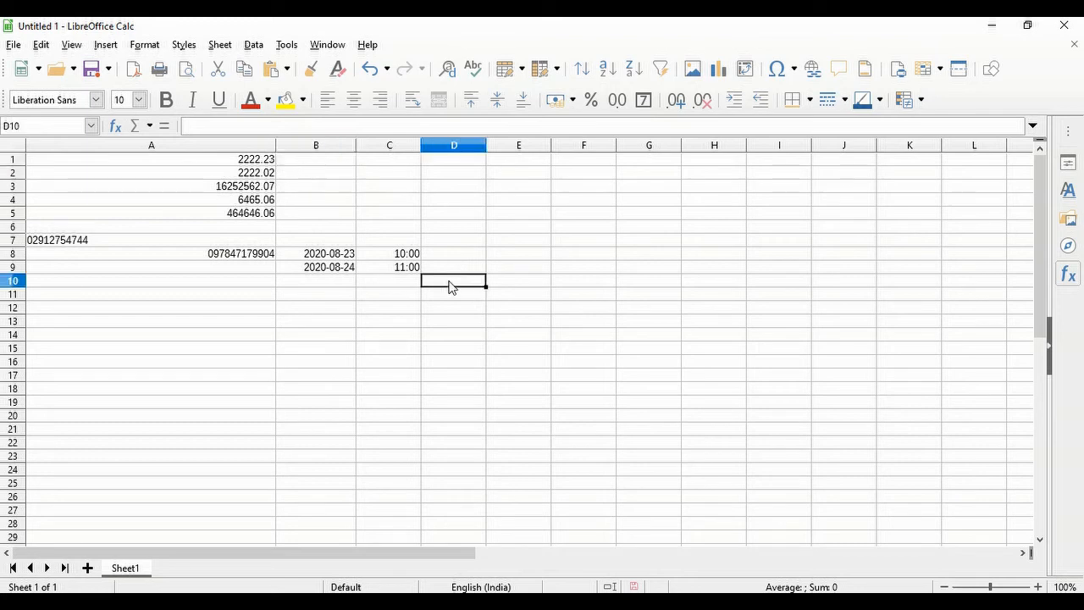
click(302, 337)
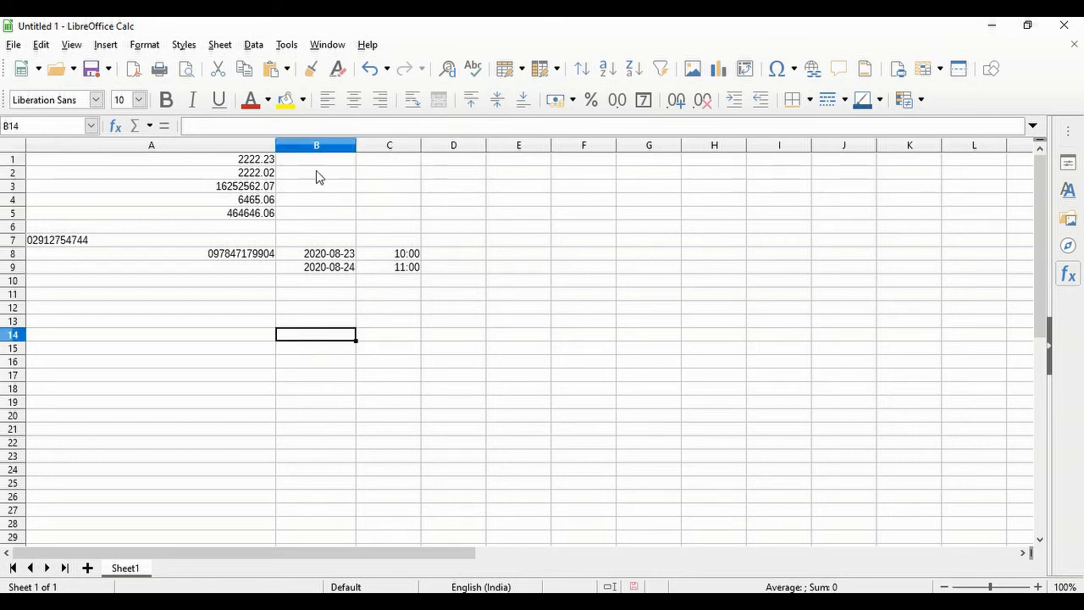
click(412, 102)
text(12113132132213213131313213132131321321321321321321321322132132132132132)
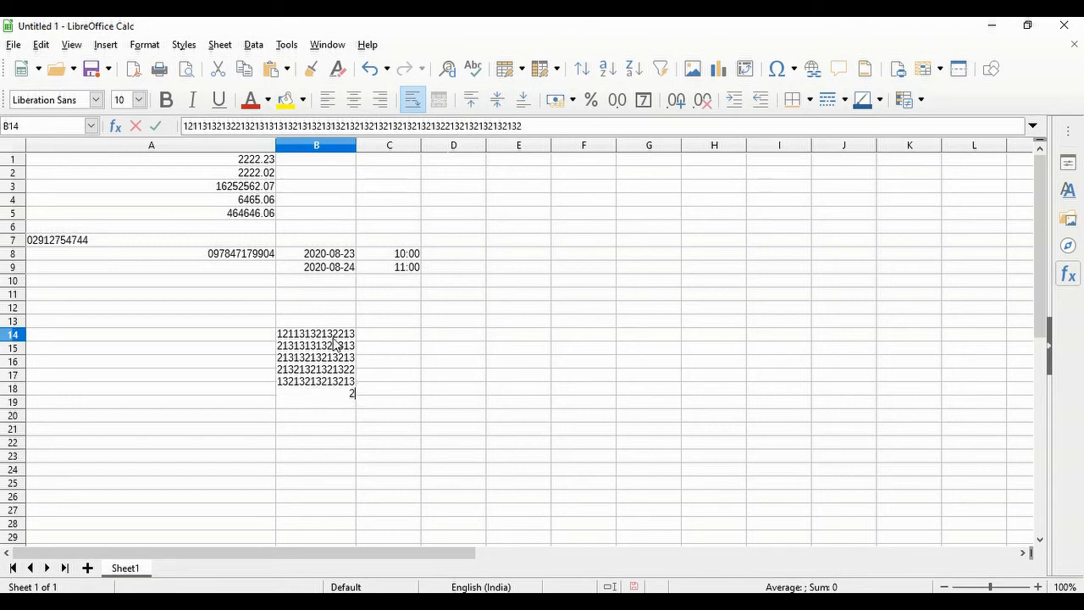
text(13213213213213213212313112321321321313132132132132132)
key(Return)
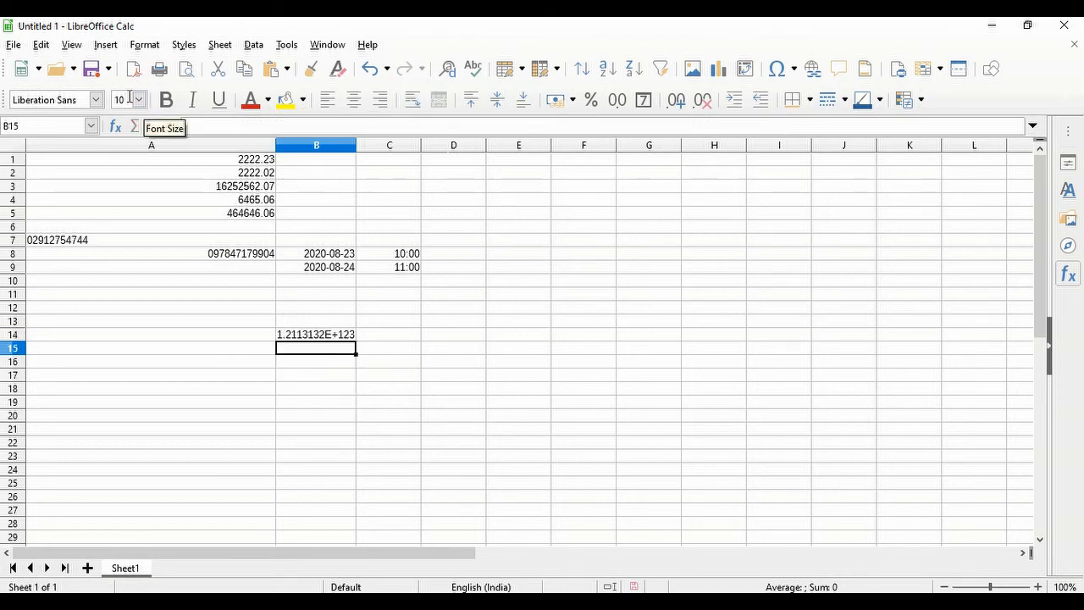
click(319, 338)
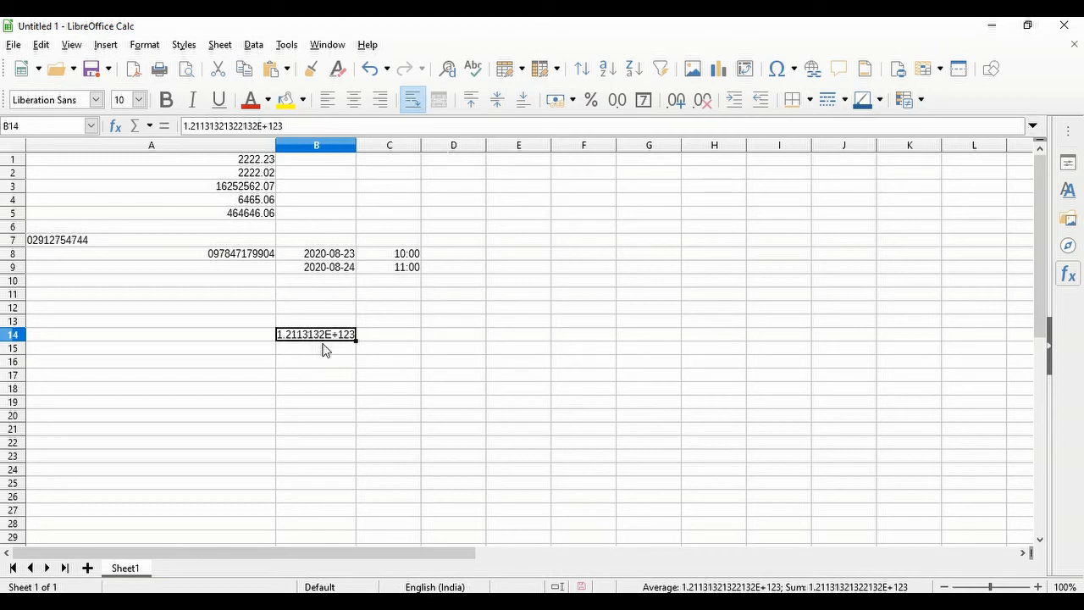
key(Delete)
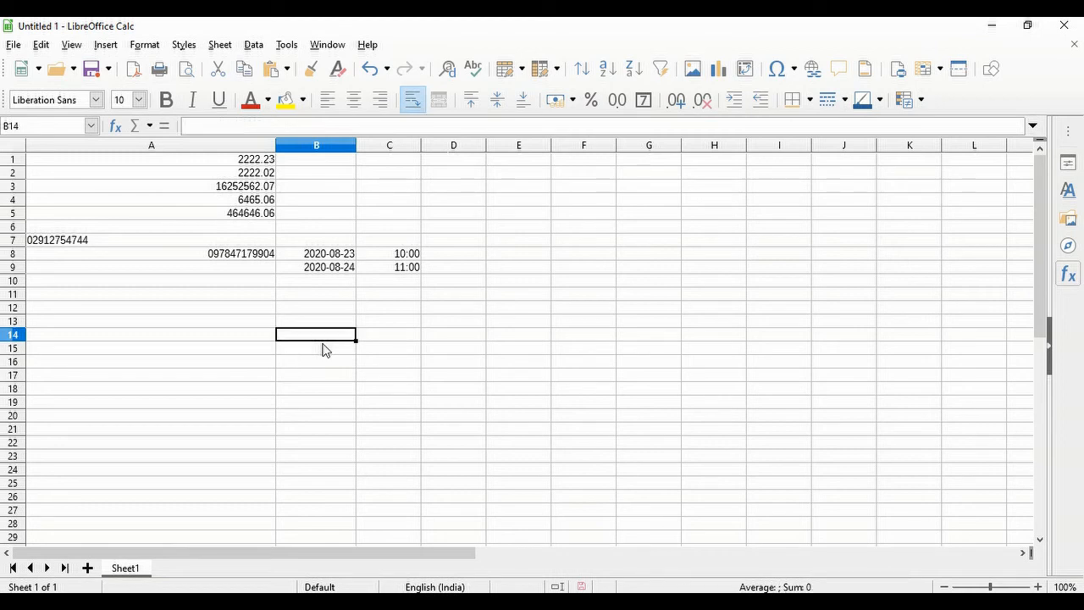
- Enter a long string of letters in B14 so it wraps over several lines
text(alkjalkjalsdjalkfjaslkfja)
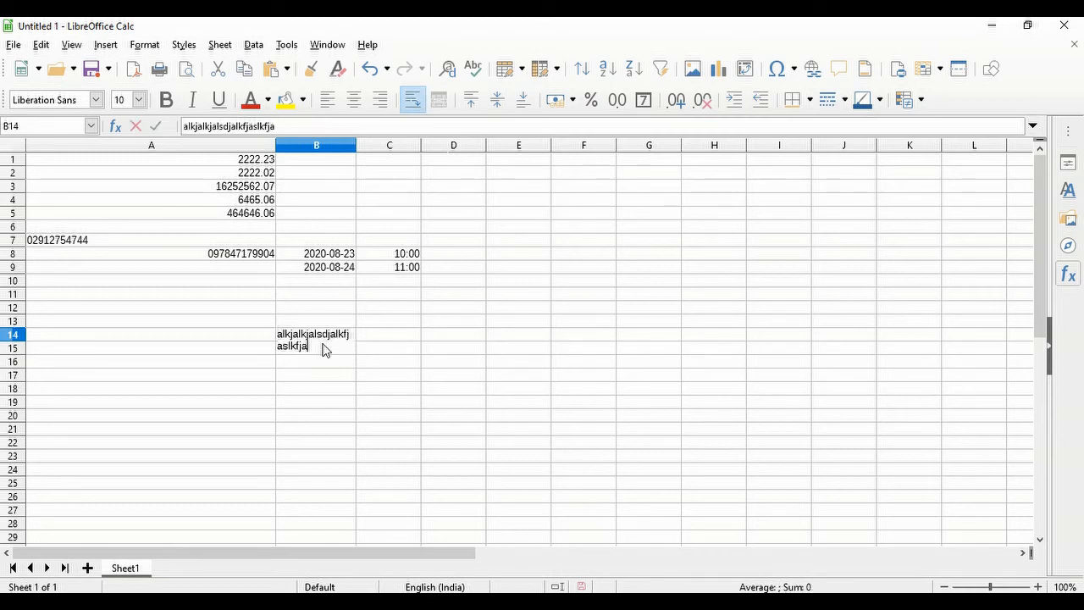
text(aslkdfjlkasfjklasfjaslkfjaslkkfjasdlkfjasdlkfasjdfklsdjflkasdjfklasdfjaksldf)
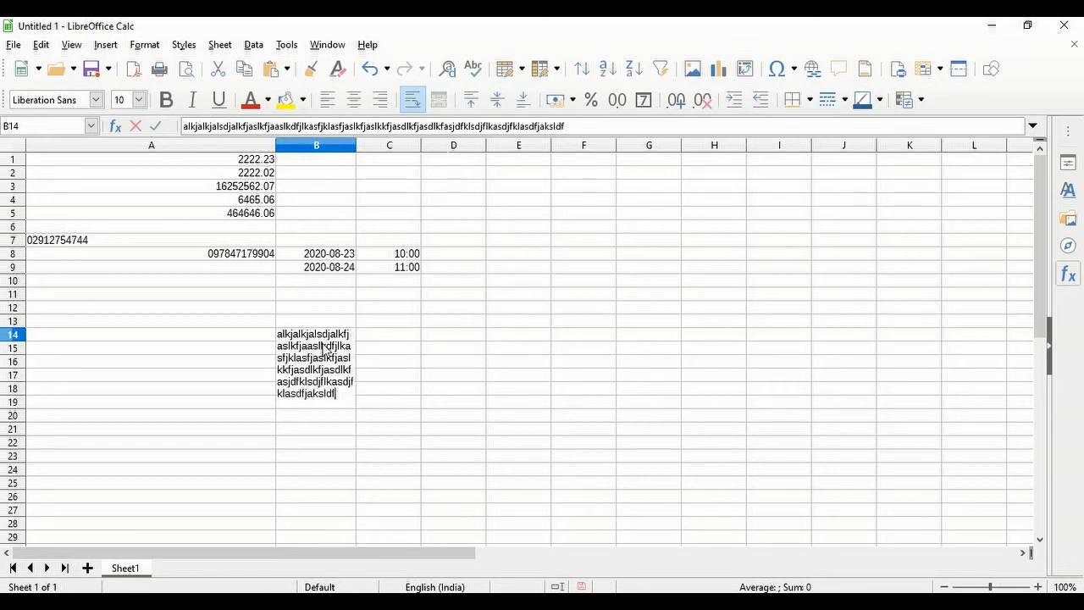
key(Return)
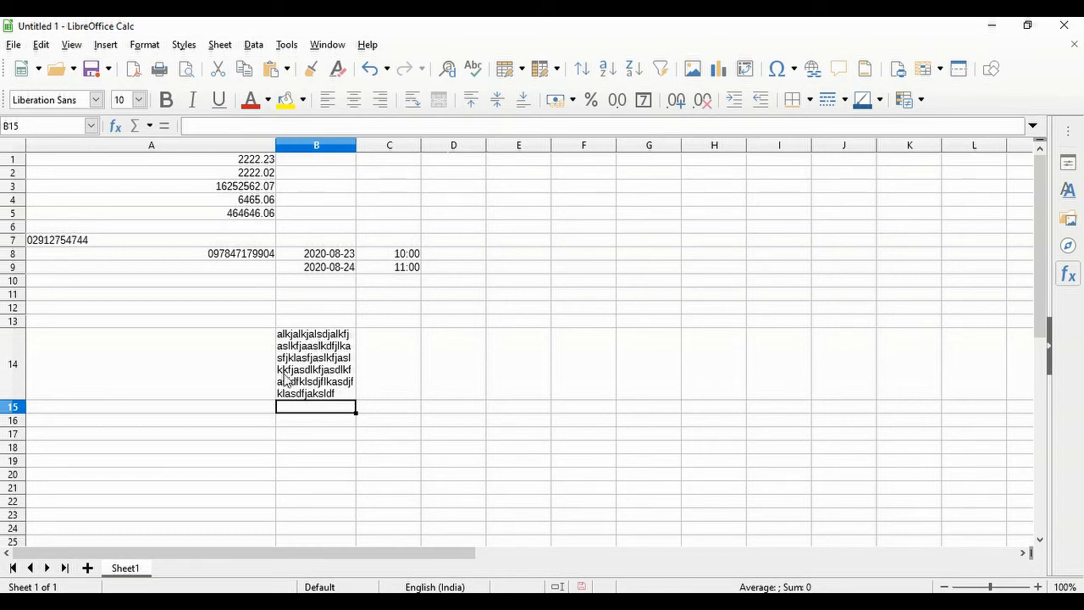
click(212, 261)
click(299, 366)
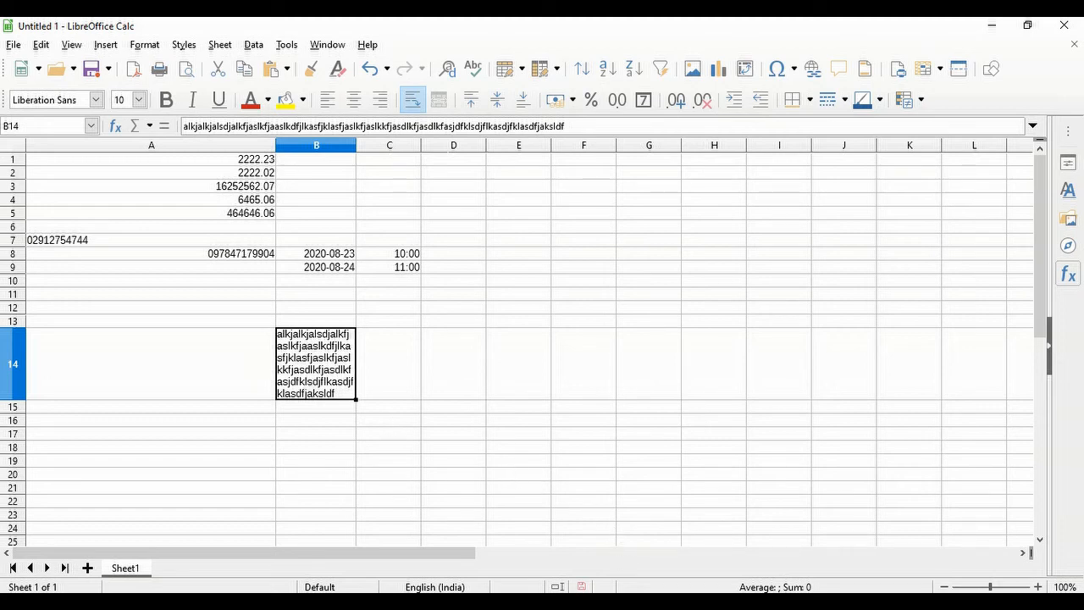
click(543, 223)
click(543, 215)
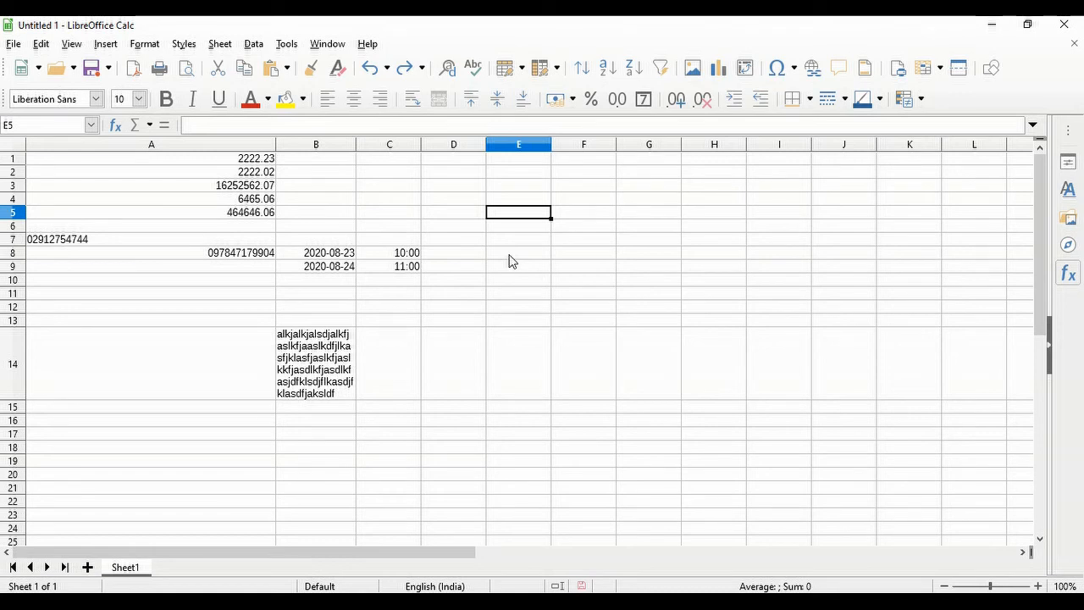
click(516, 164)
- Enter the numbers 1 through 6 down E1:E6
text(1)
key(Return)
text(2)
key(Return)
text(3 4 5)
key(Return)
text(6)
- Enter 7 through 10 in E7:E10, fixing mistyped entries, and select E1:E10
key(Return)
text(4)
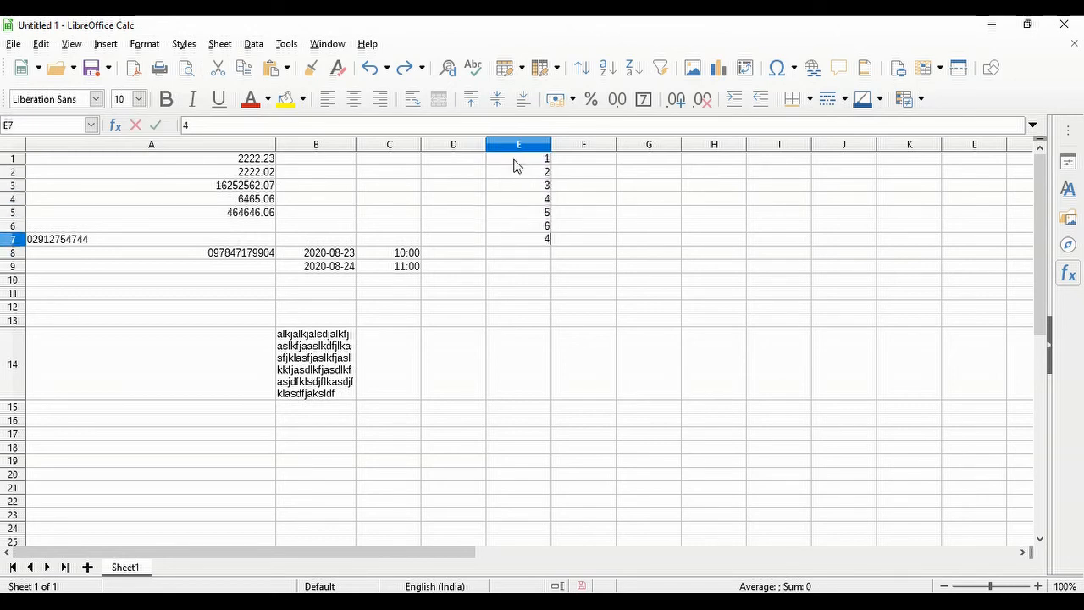
key(BackSpace)
text(7)
key(Return)
text(9)
key(Return)
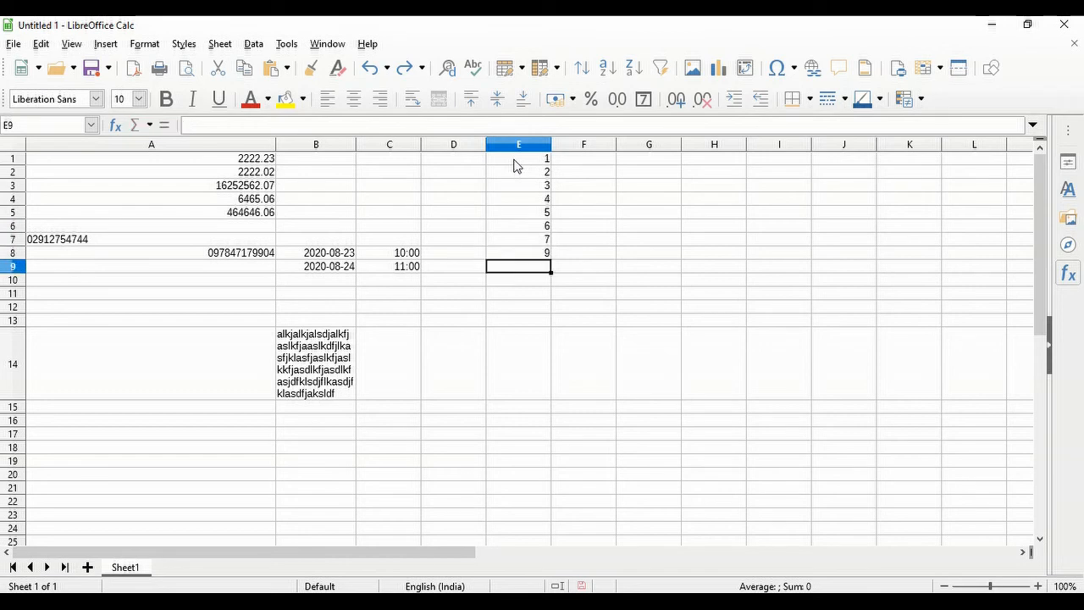
key(Up)
text(8)
key(Return)
text(9)
key(Return)
text(10)
key(Return)
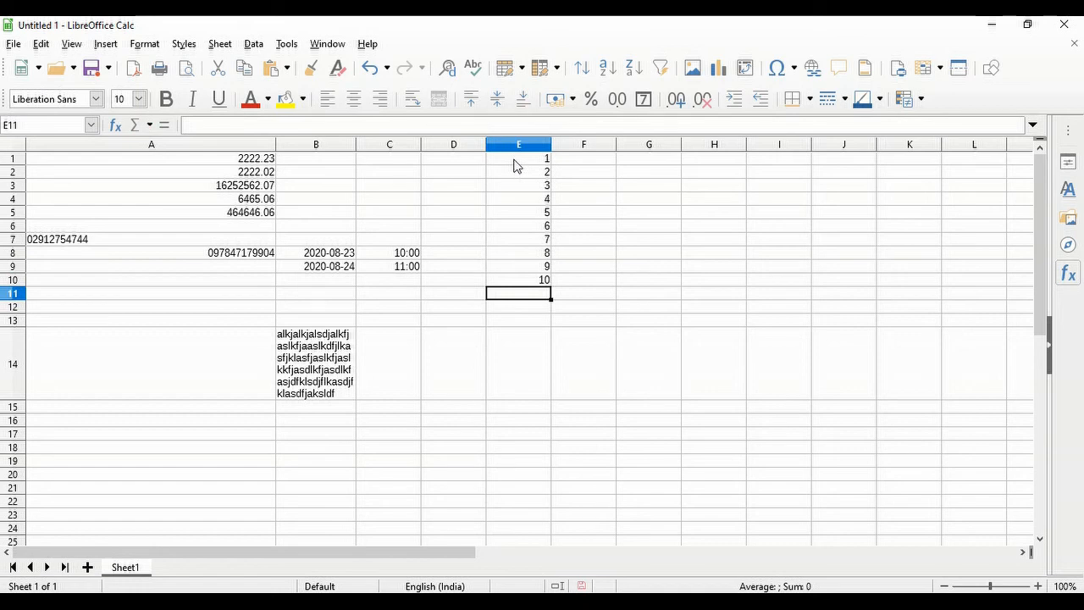
drag(505, 155, 542, 283)
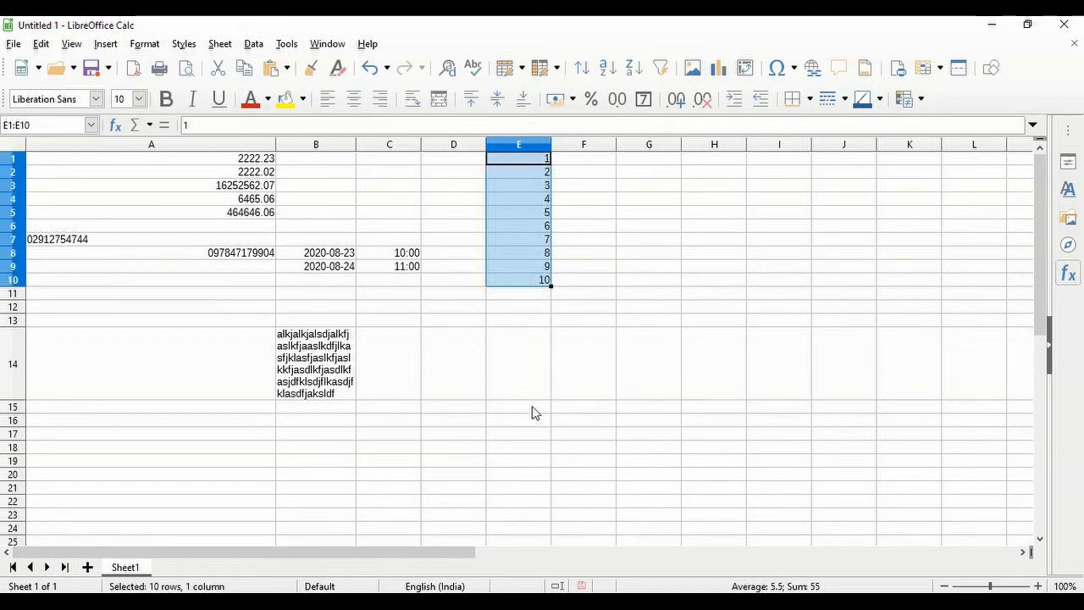
mouse_move(486, 603)
click(602, 161)
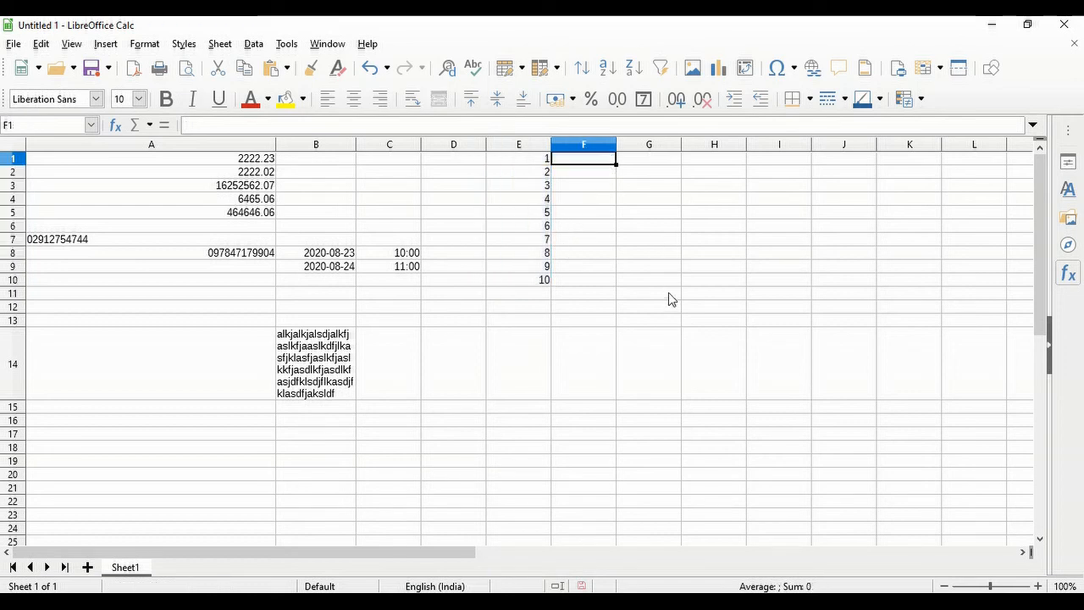
- Put 1 in F1 and autofill it down to F256 as a 1-256 series
text(1)
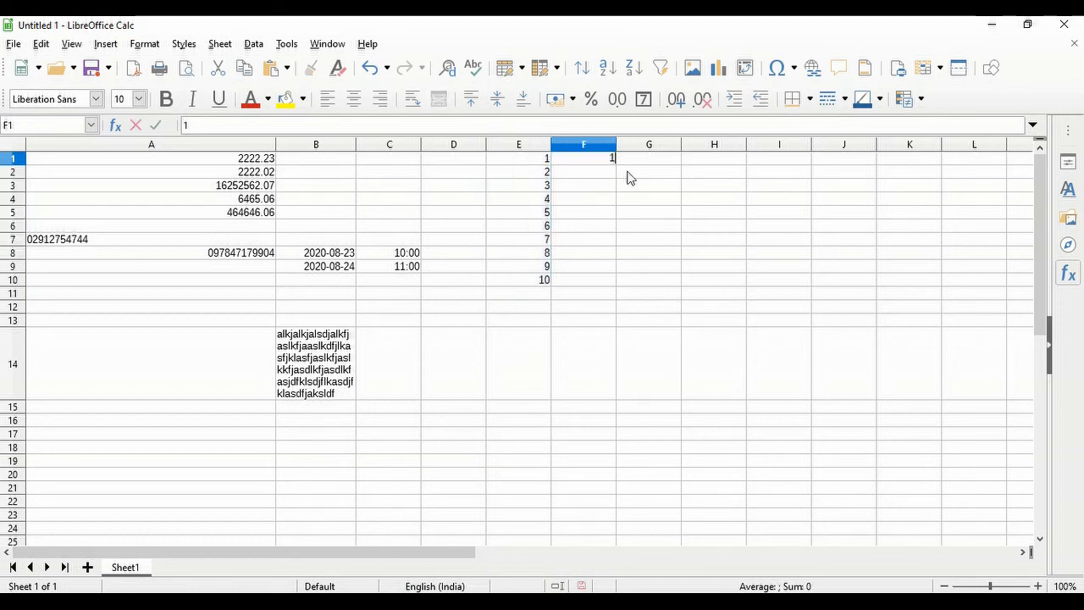
click(630, 173)
click(599, 161)
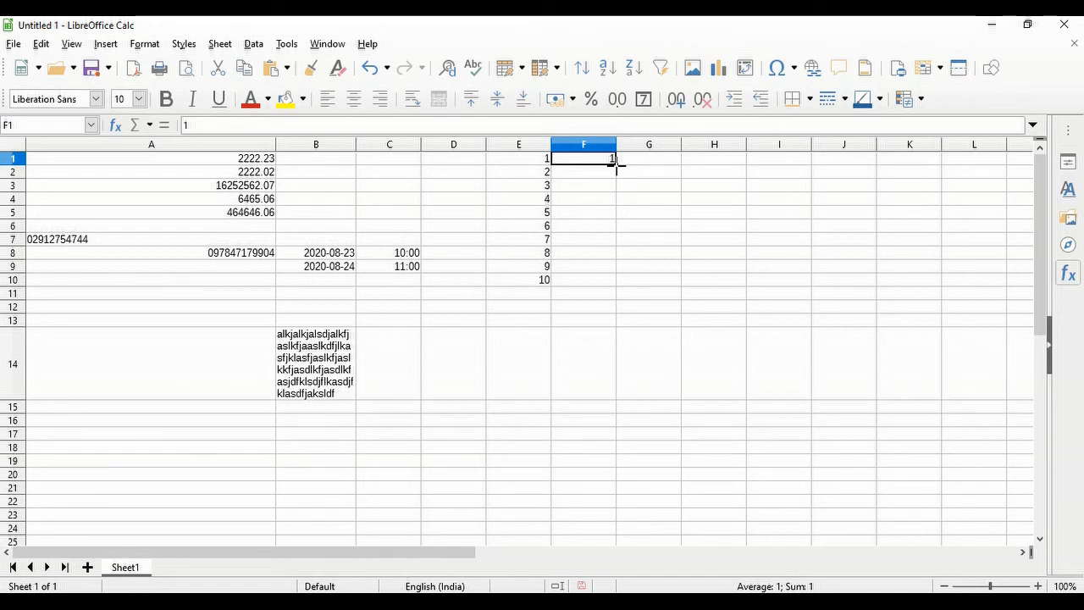
drag(617, 165, 605, 581)
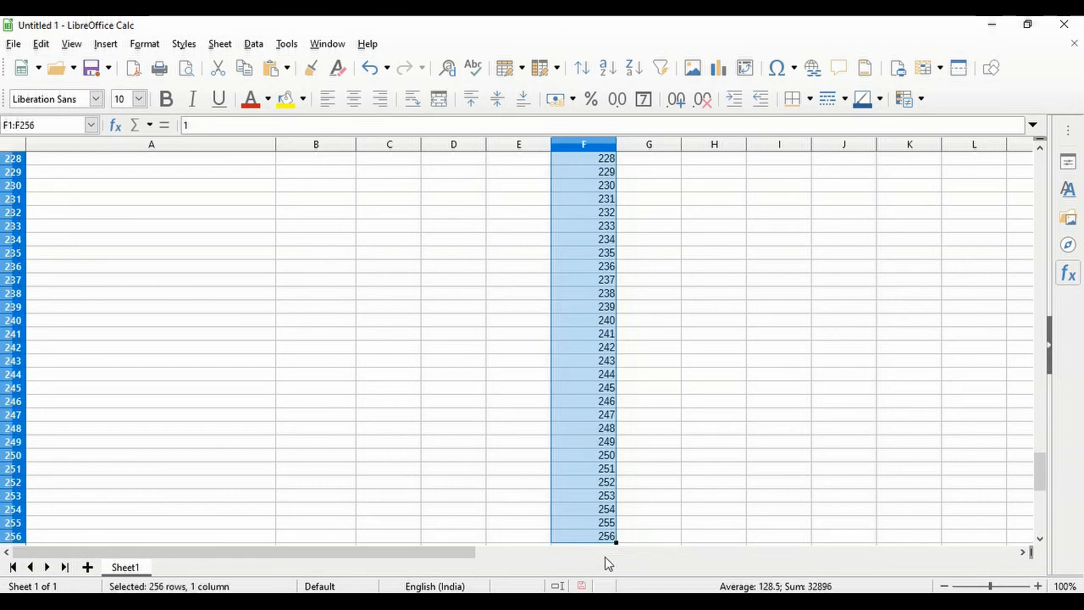
scroll(609, 499, down, 1)
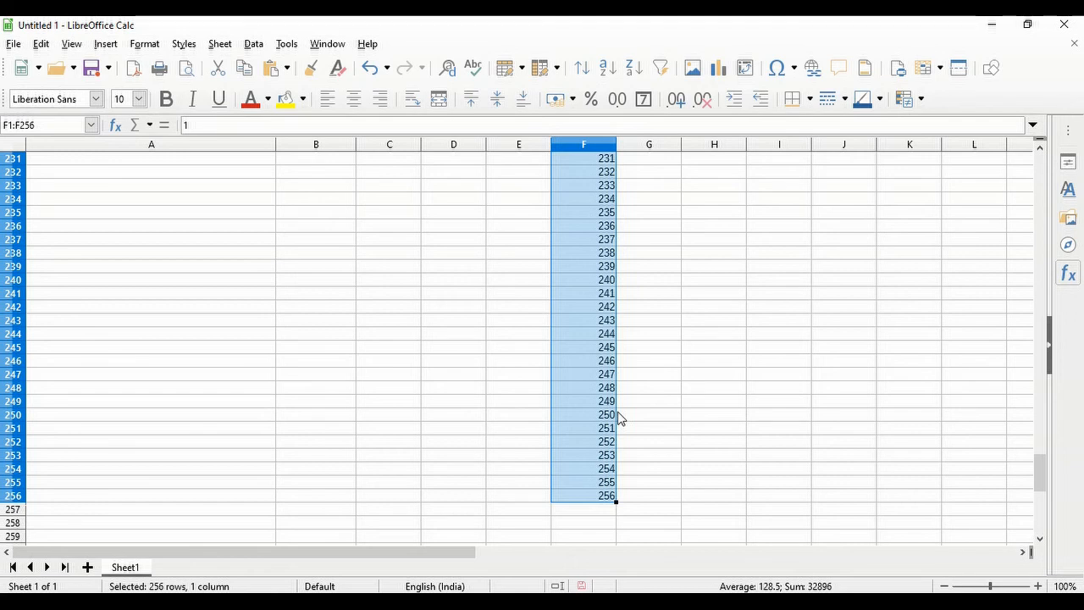
scroll(609, 475, up, 20)
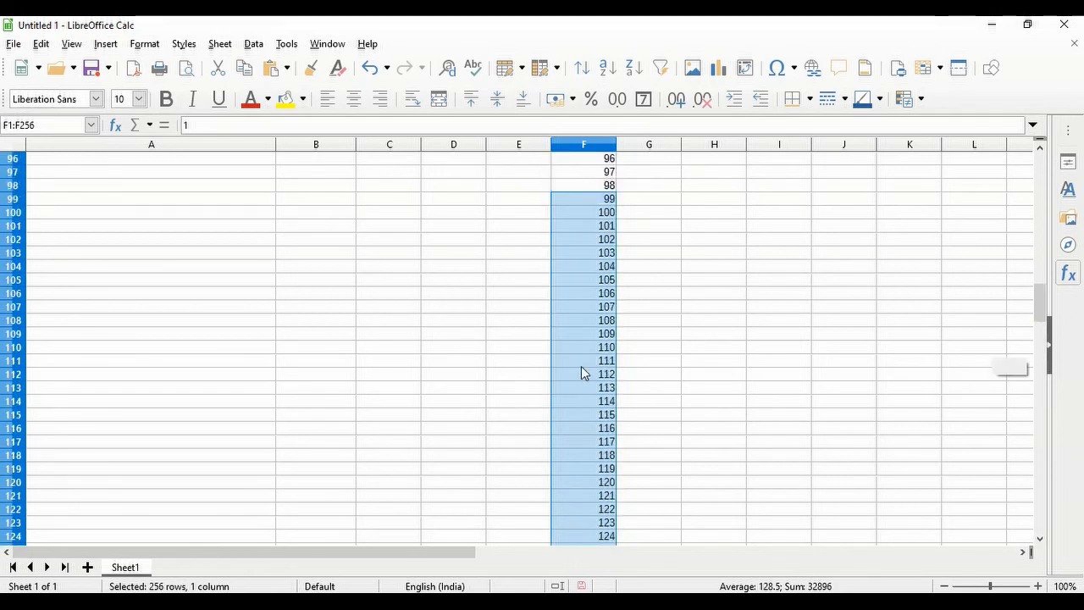
scroll(581, 366, up, 20)
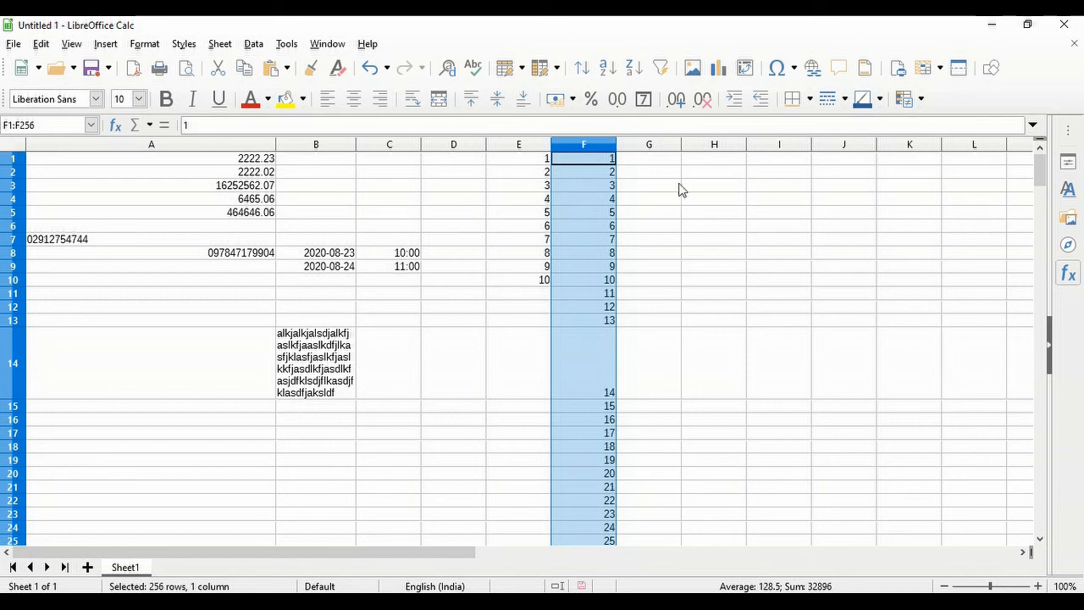
click(661, 161)
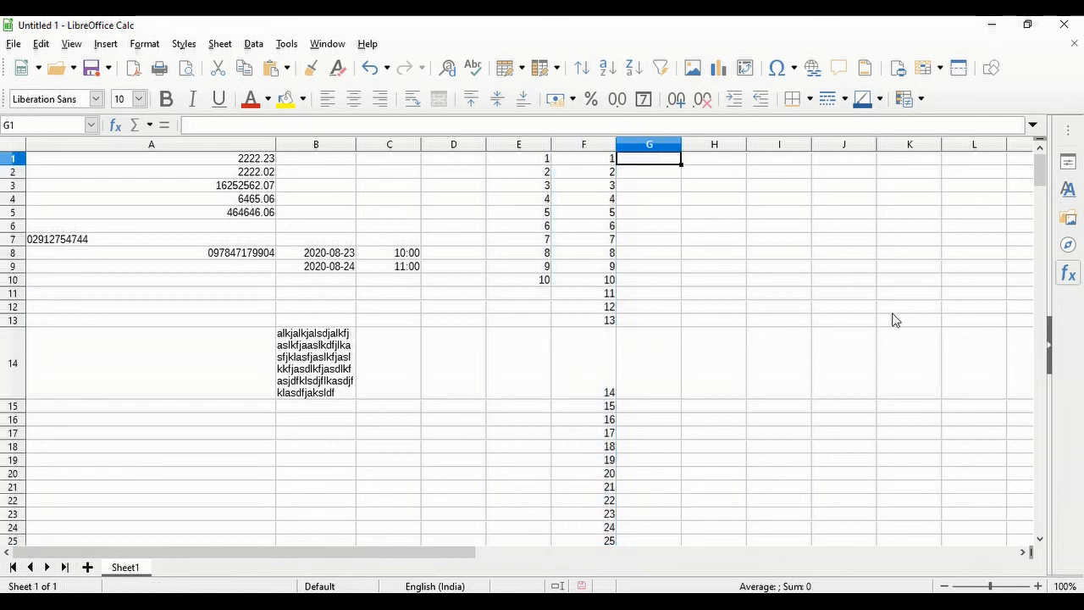
- Enter the formula =SUM(E1:F1) in G1
text(=sum)
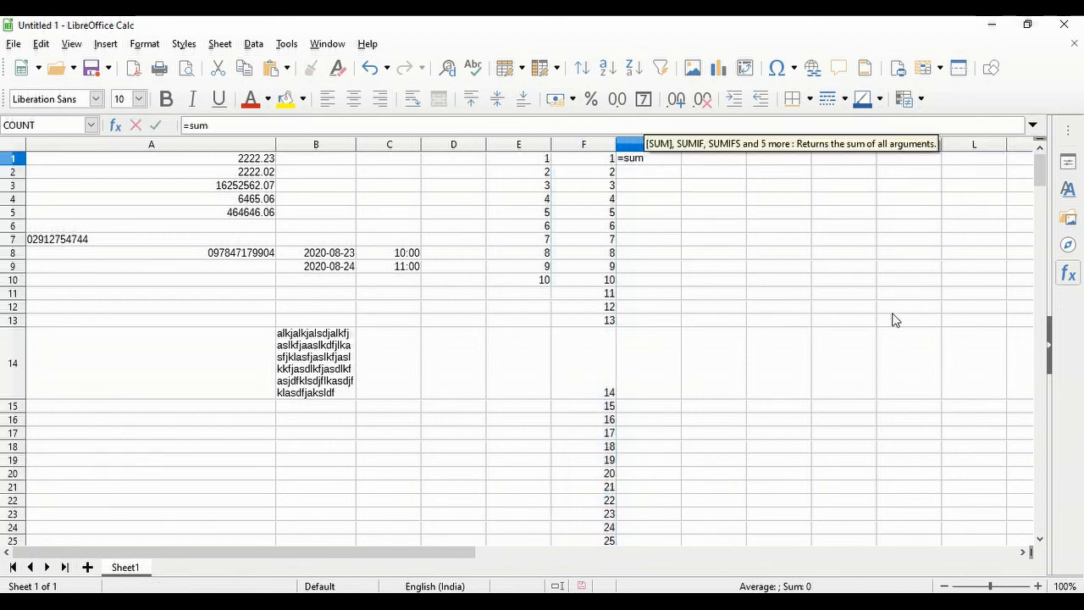
text((e)
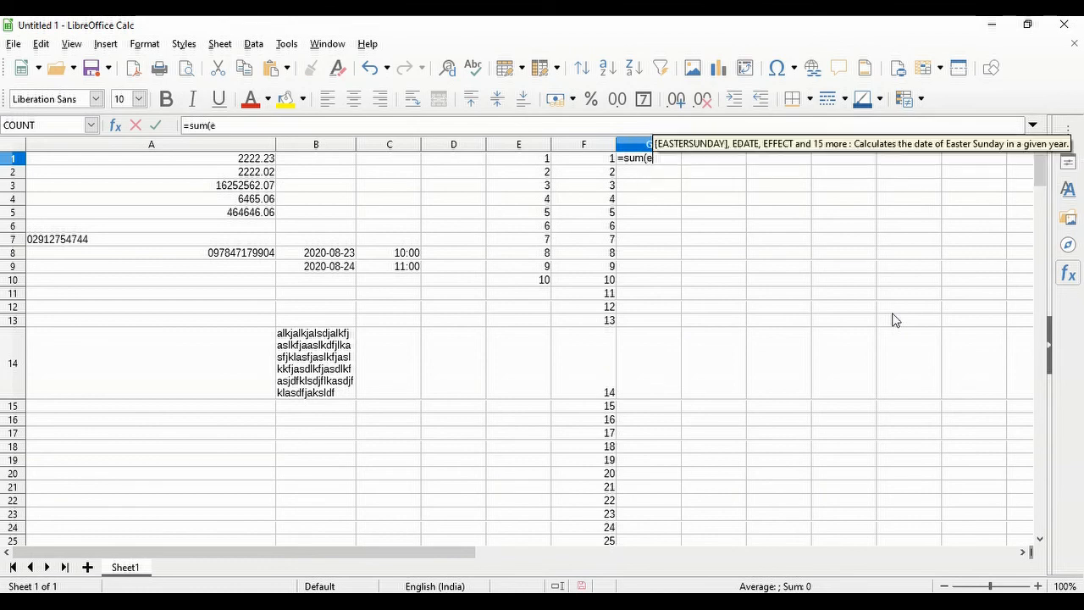
text(1:)
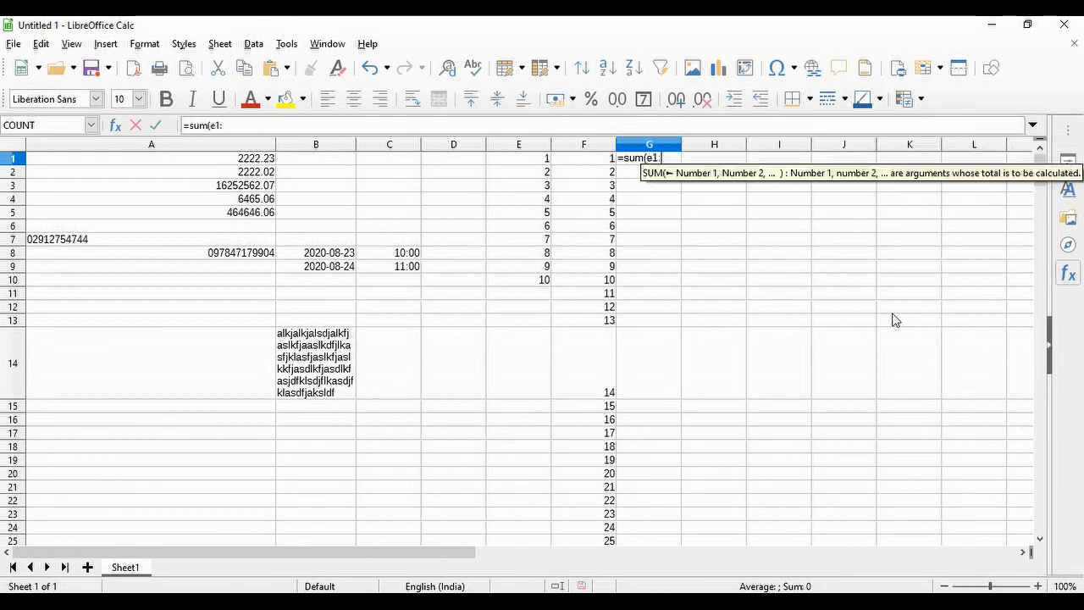
text(f1))
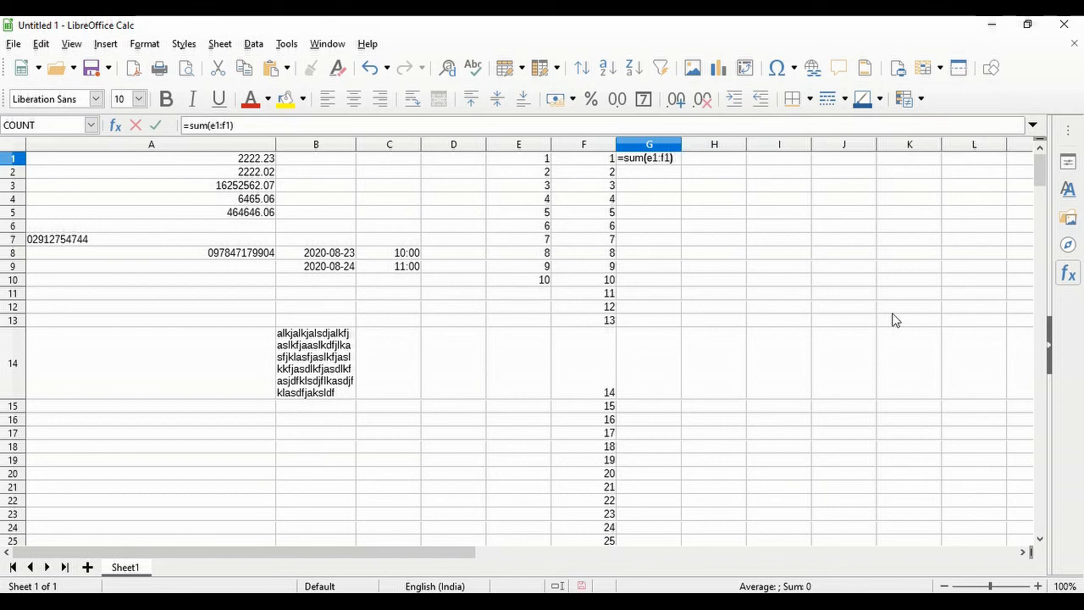
key(Return)
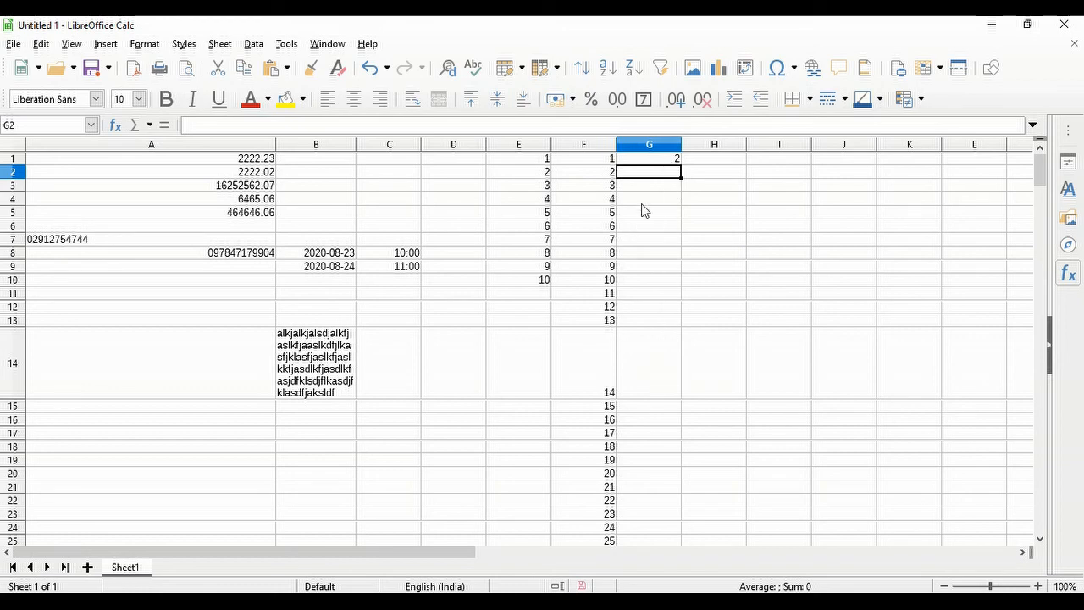
key(Down)
key(Down)
key(Up)
key(Up)
- Copy the SUM formula into G2 and fill it down to G13
click(665, 161)
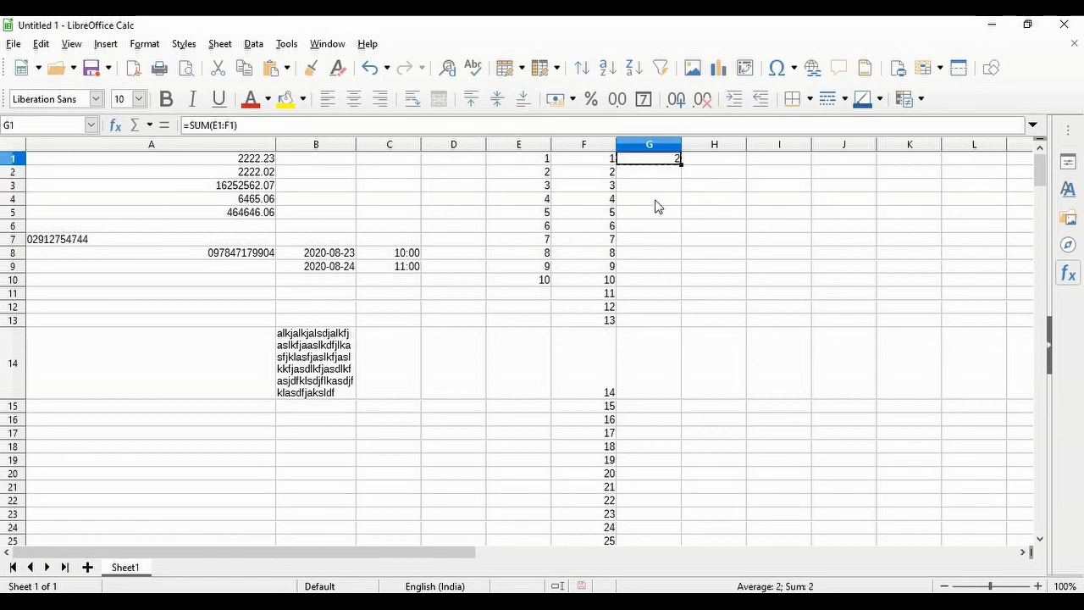
click(667, 175)
text(=SUM(E2:F2))
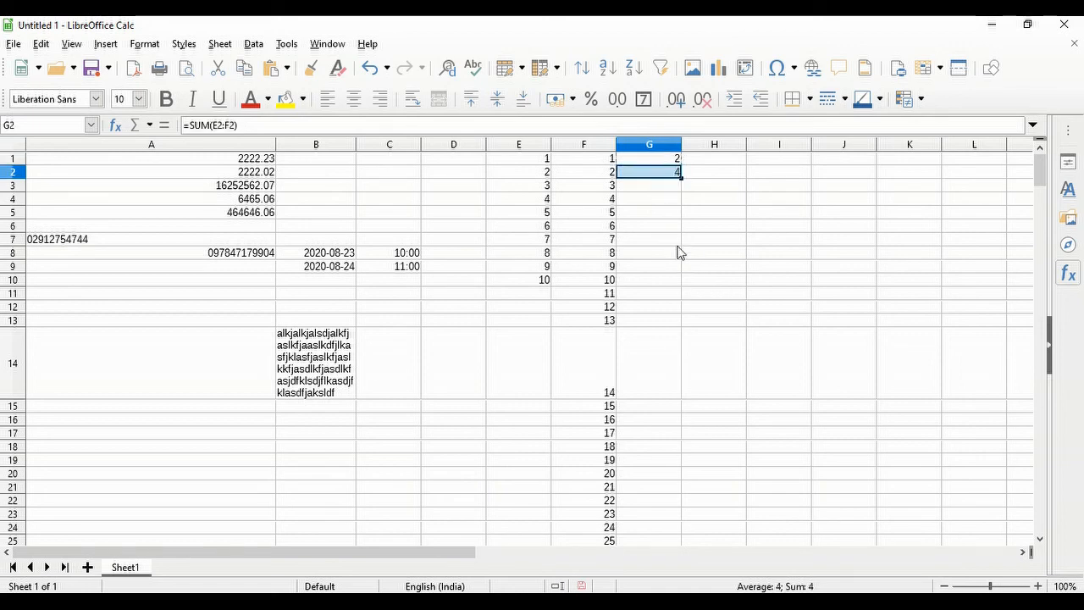
click(676, 201)
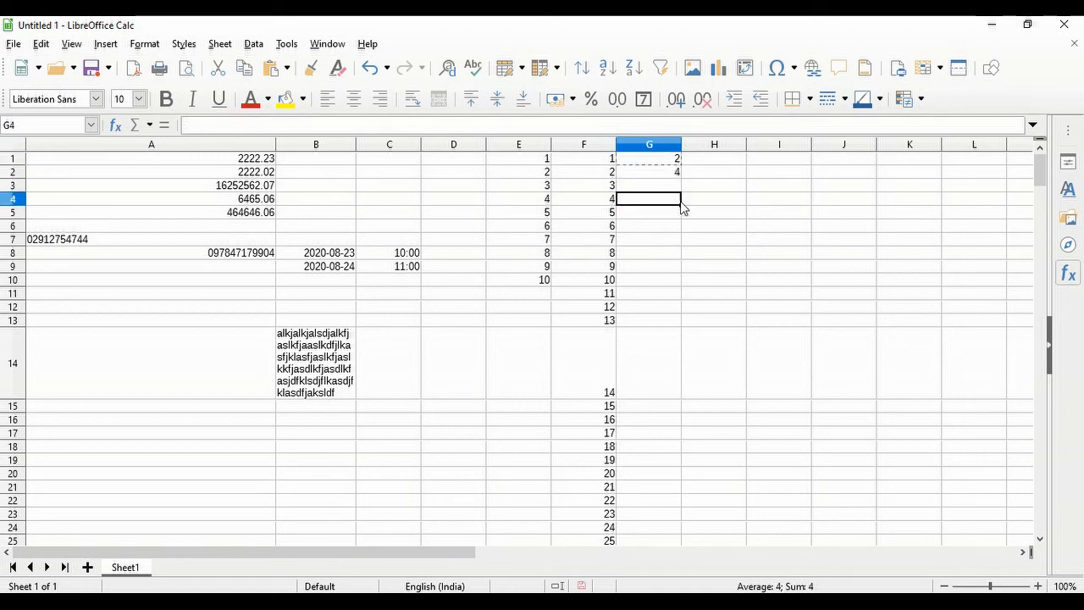
click(675, 175)
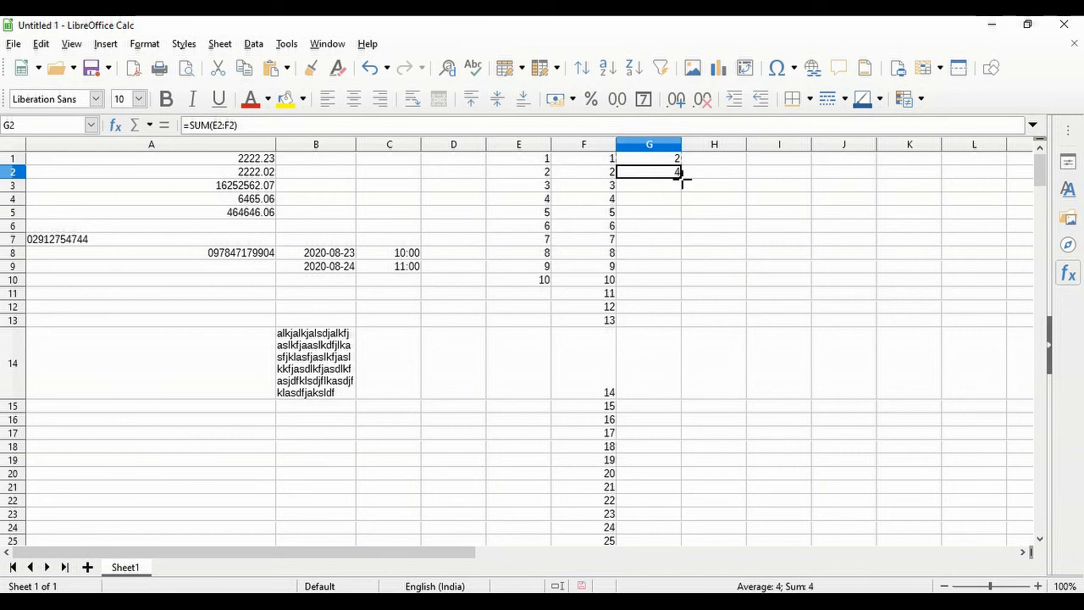
drag(683, 178, 685, 327)
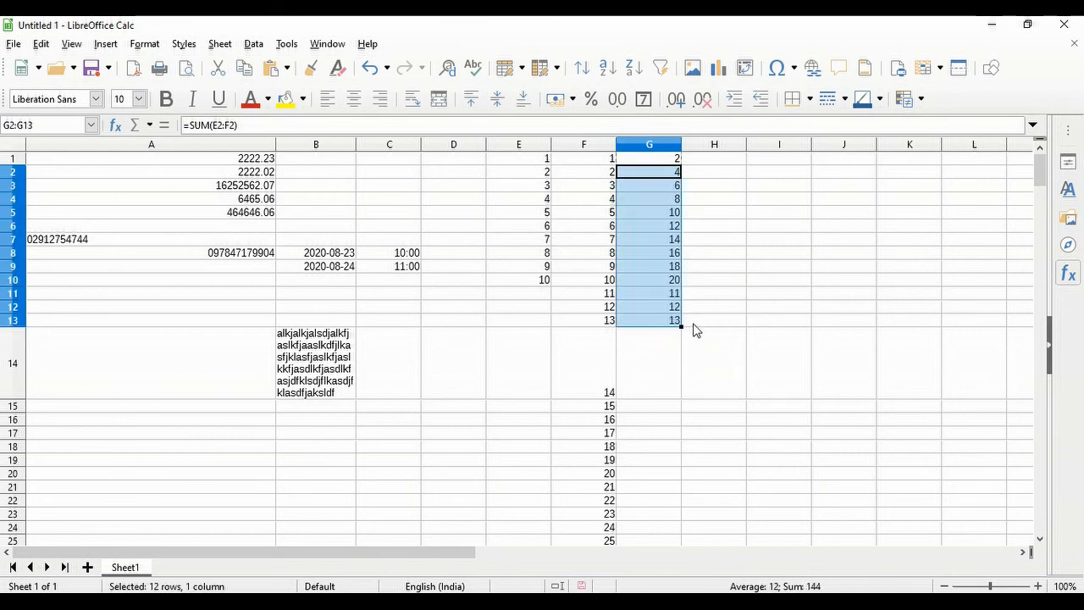